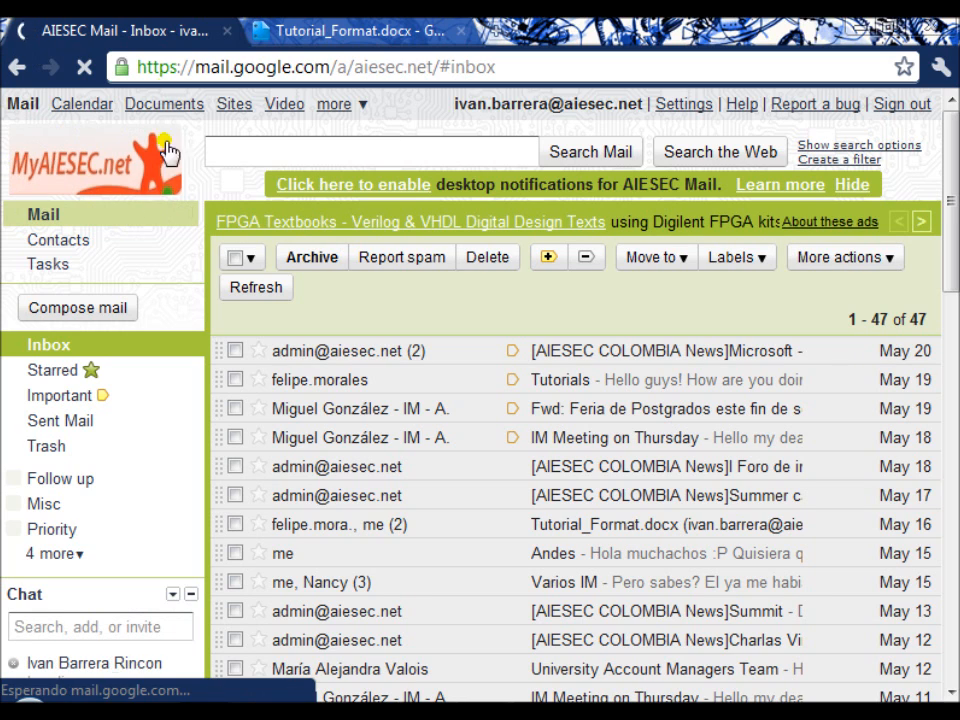
- Open the calendar and start a new calendar named Other
left_click(64, 106)
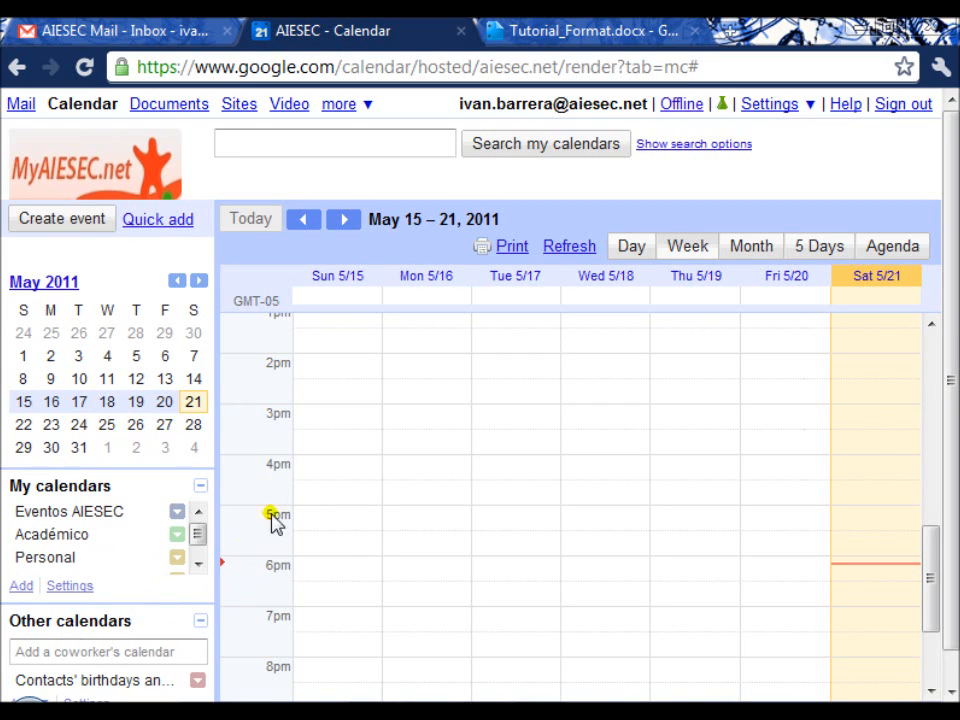
left_click(22, 587)
scroll(336, 349, "down", 3)
scroll(328, 326, "up", 3)
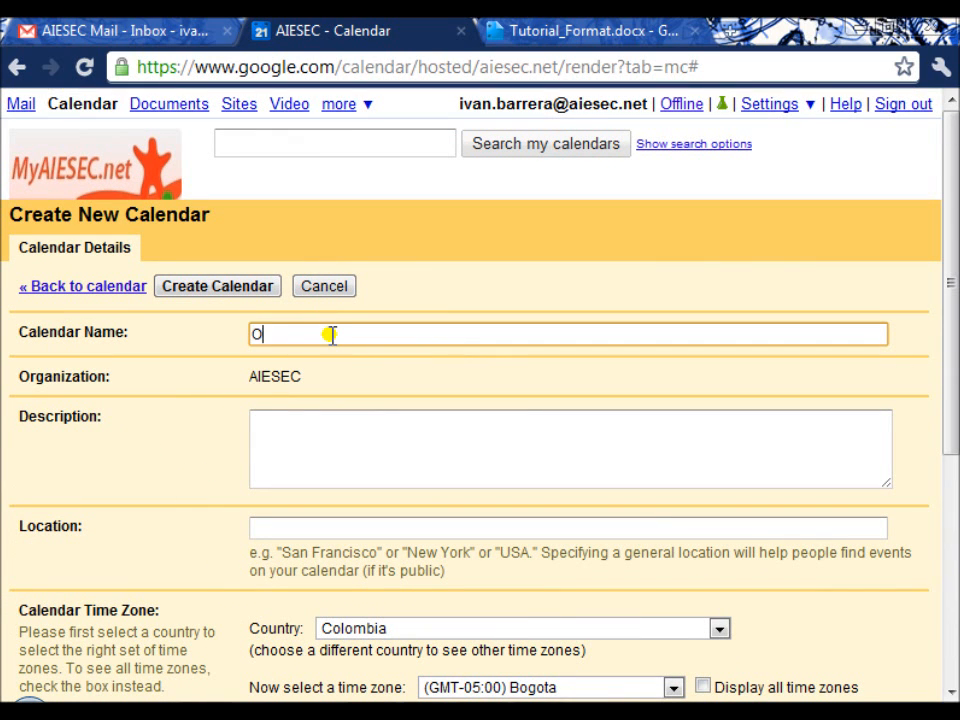
key("Tab")
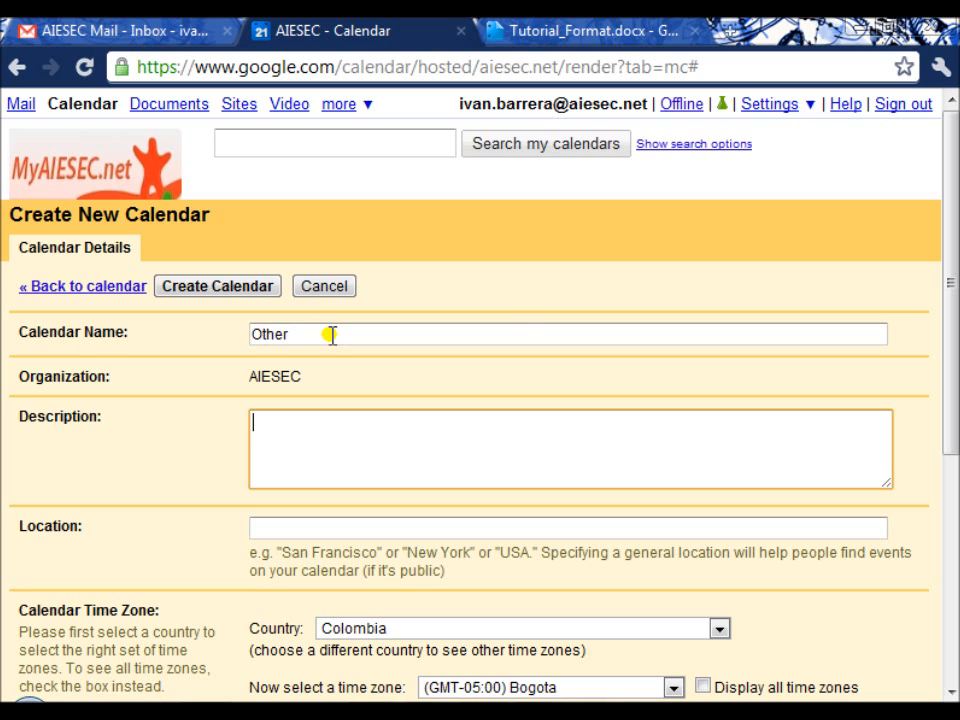
- Try sharing the new calendar with everyone in the organization AIESEC and making it public
scroll(445, 327, "down", 3)
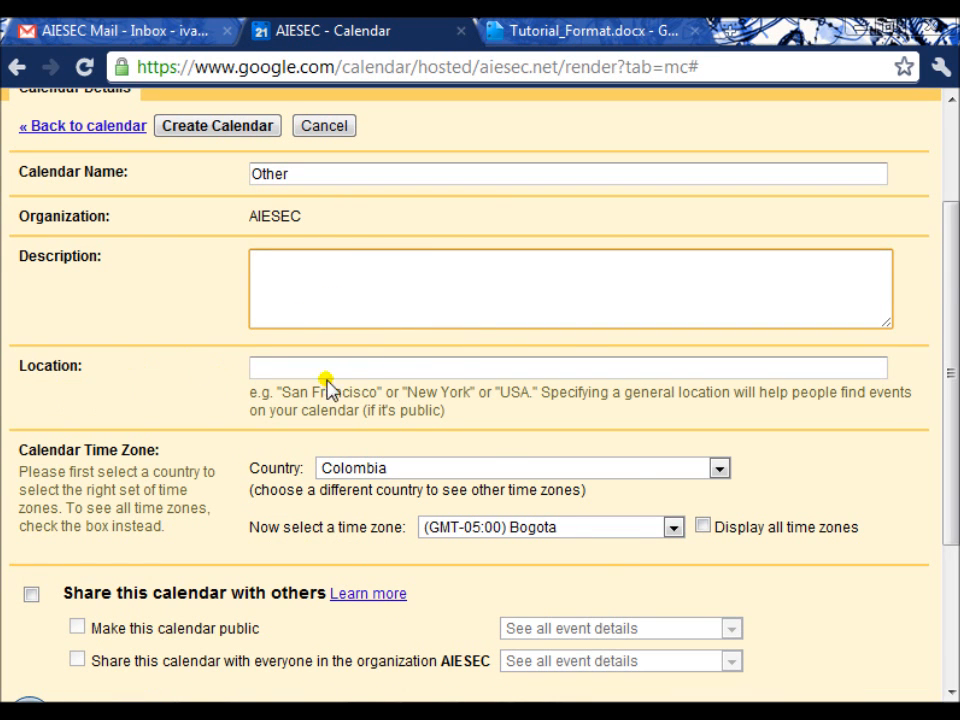
scroll(328, 379, "down", 3)
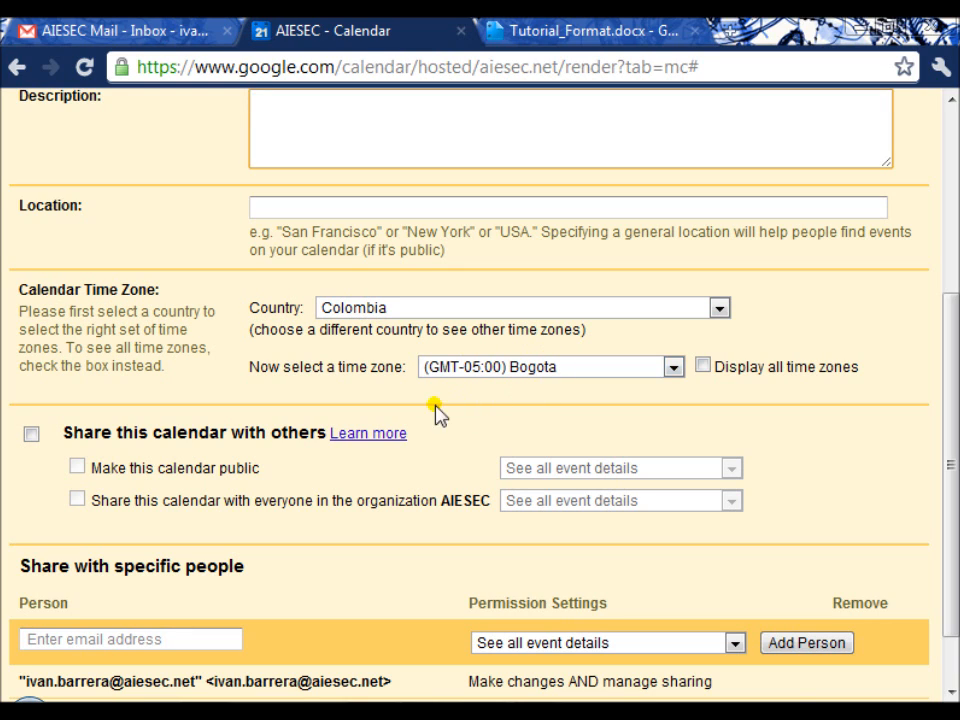
scroll(280, 390, "down", 2)
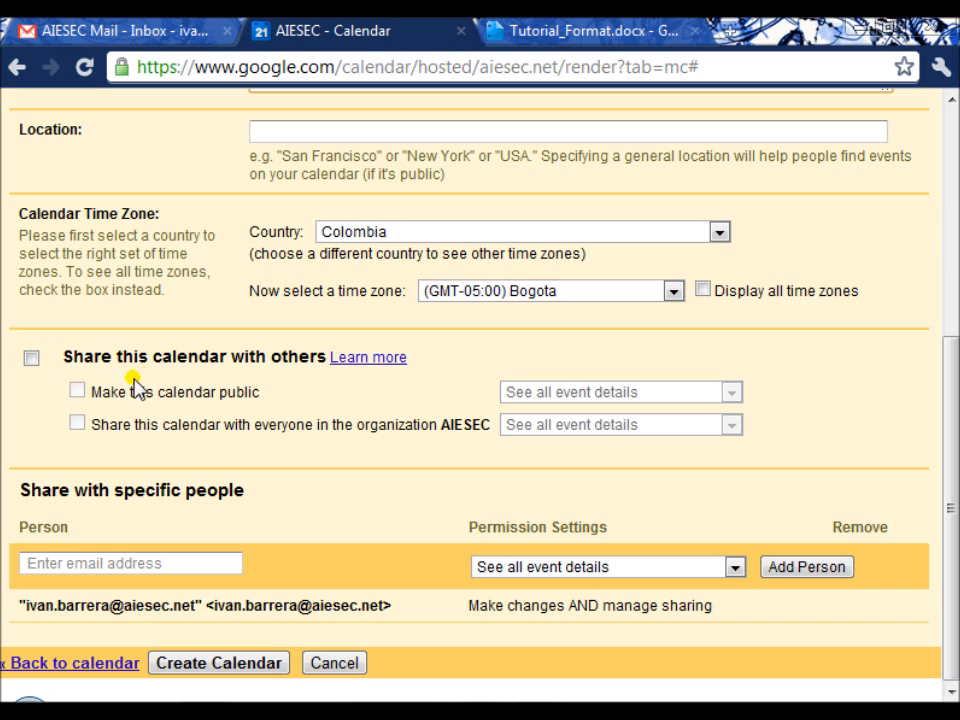
left_click(31, 358)
left_click(77, 424)
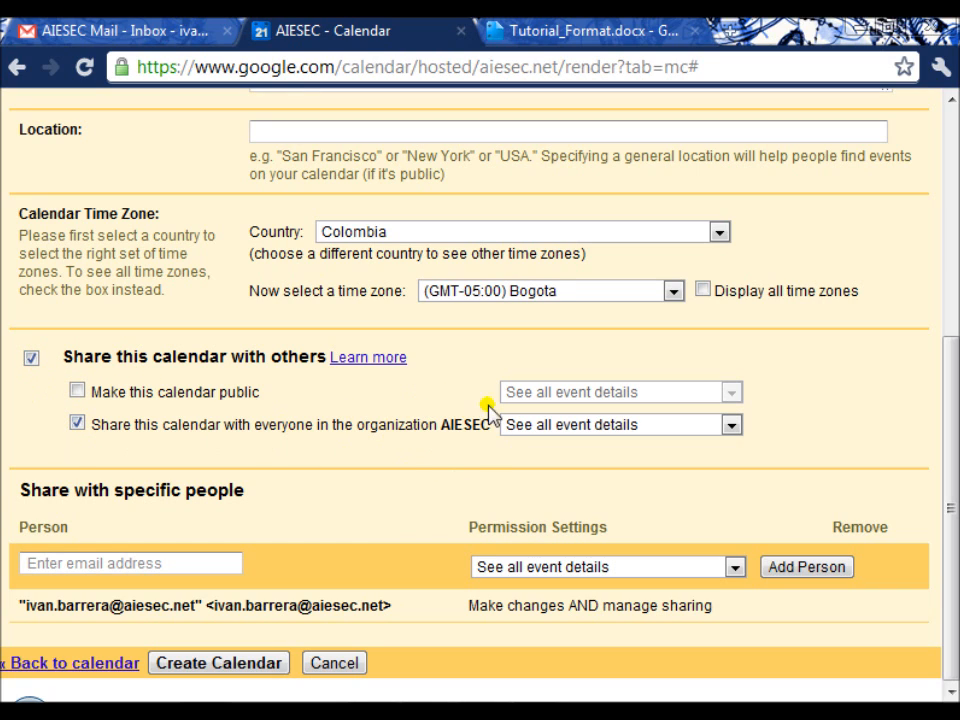
left_click(77, 392)
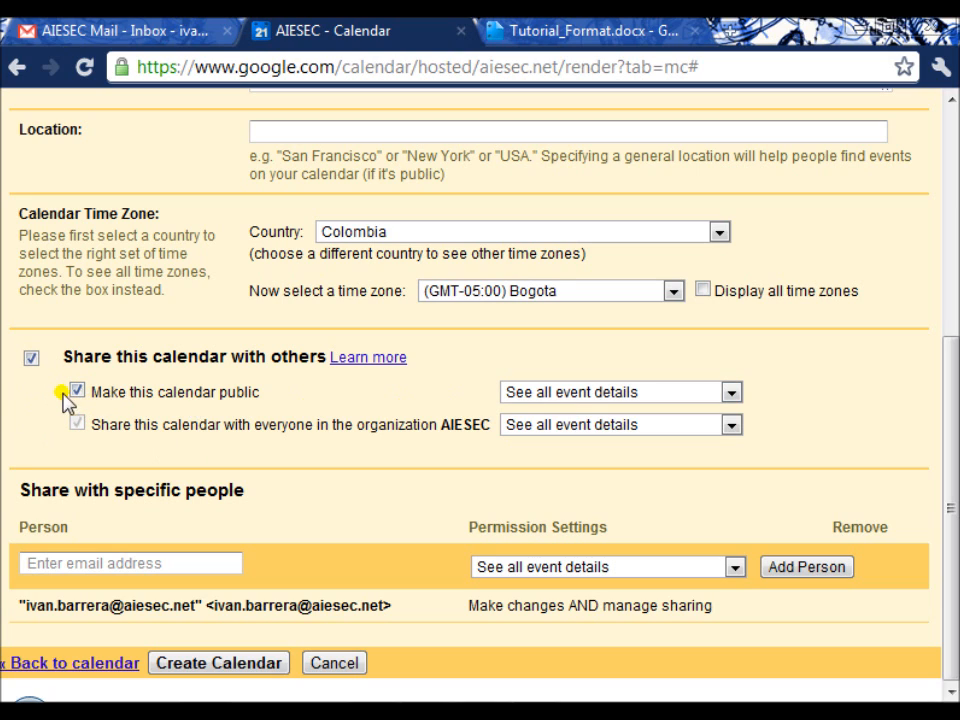
left_click(77, 391)
left_click(31, 360)
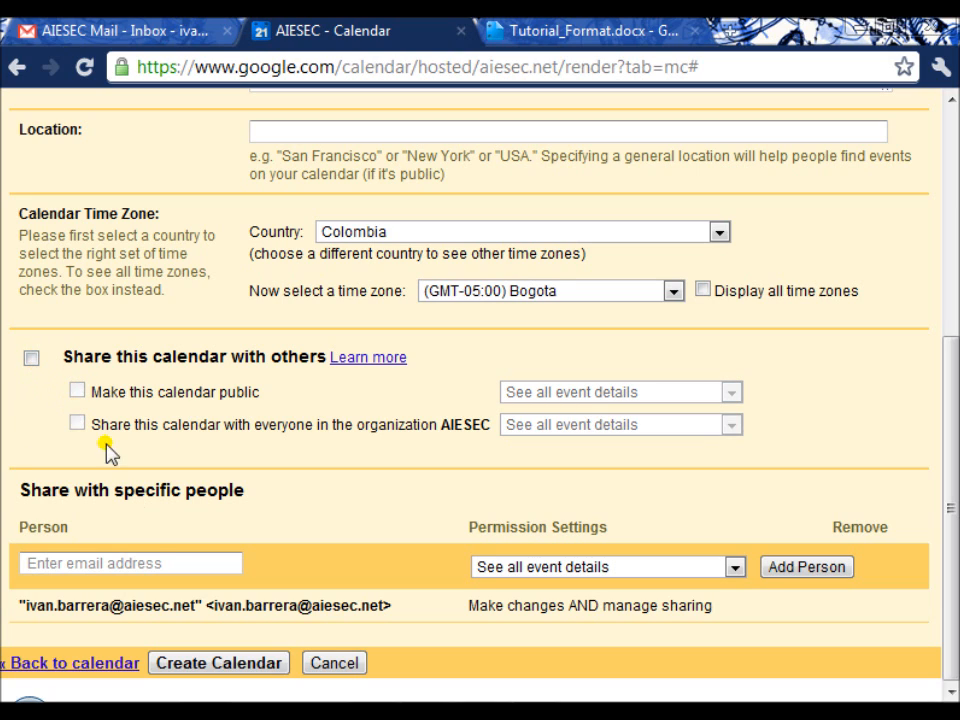
- Try sharing the new calendar with a specific person by e-mail, using the See all event details permission
left_click(158, 562)
type("name@gmail.com")
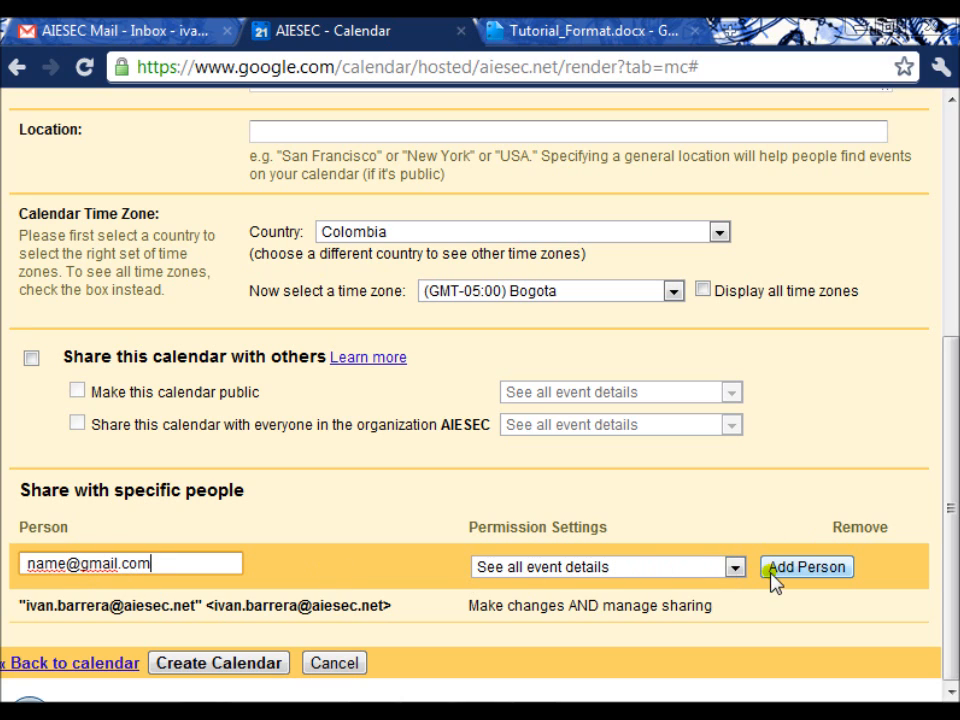
left_click(722, 568)
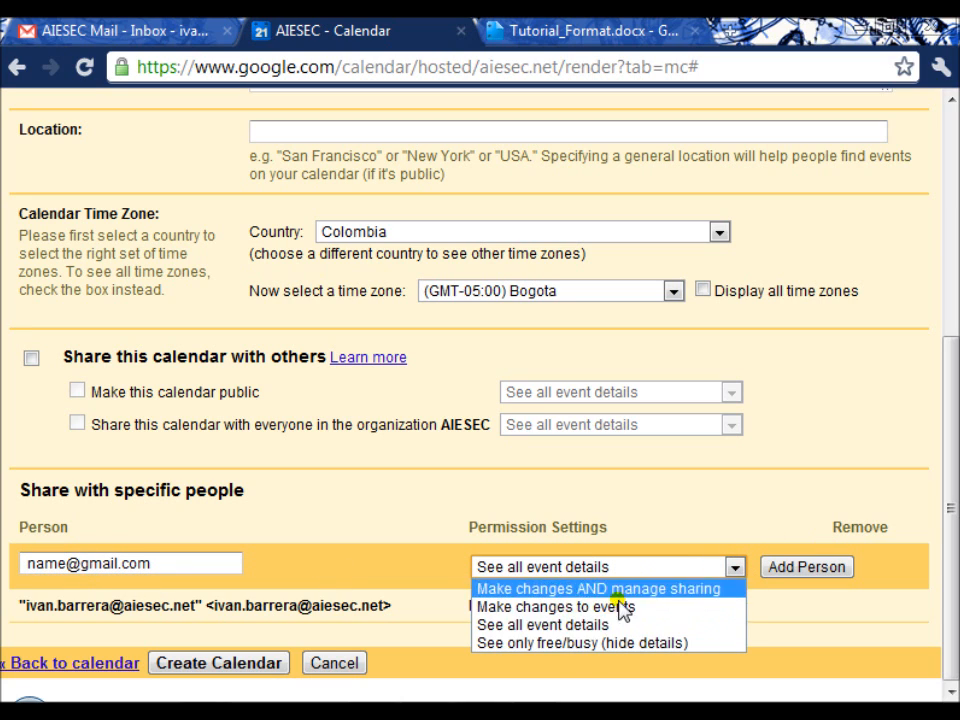
left_click(800, 572)
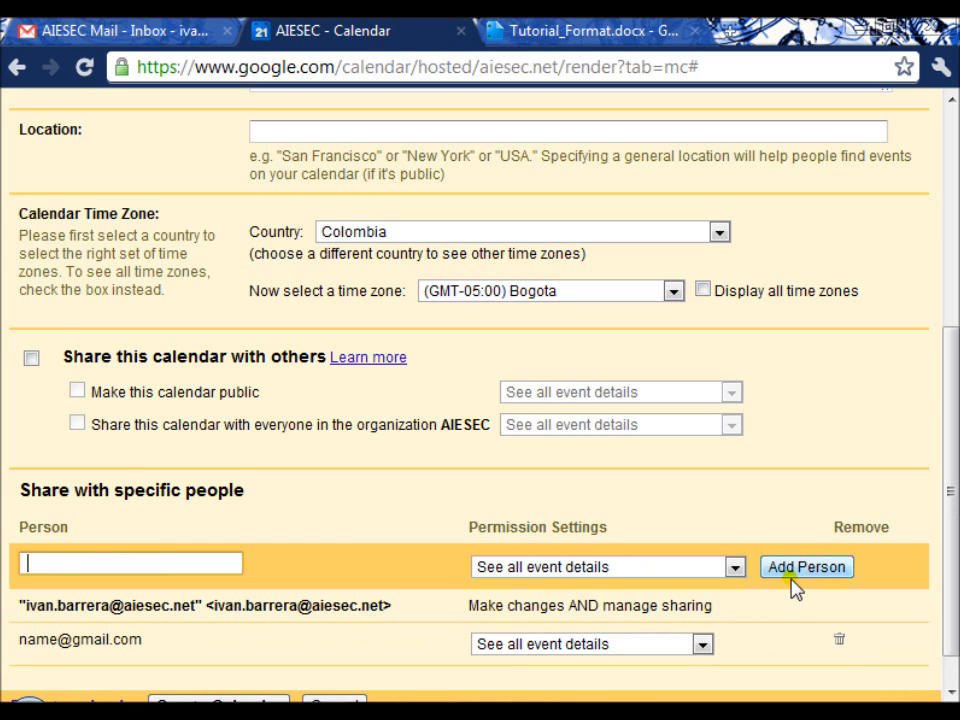
scroll(680, 594, "down", 1)
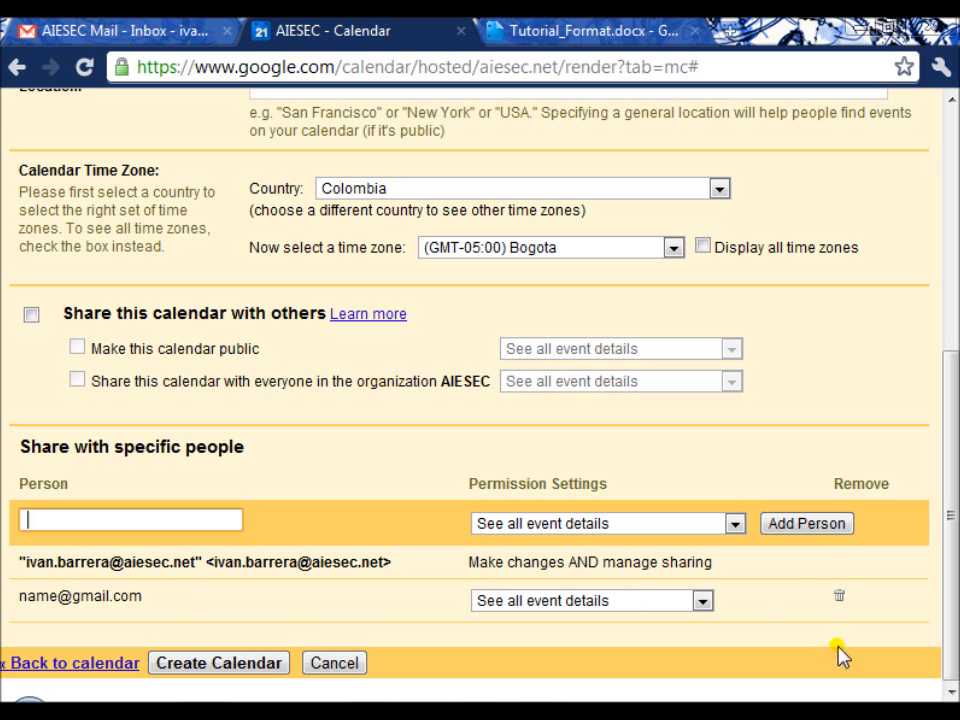
left_click(839, 597)
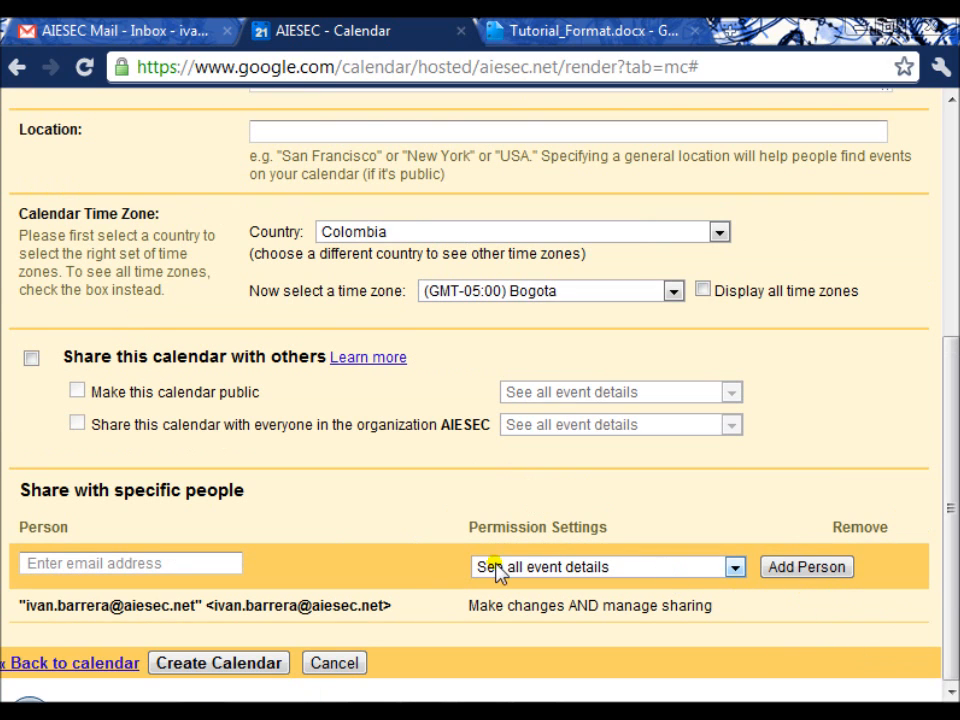
- Create the calendar and look over the options available for Other in the calendar list
left_click(209, 665)
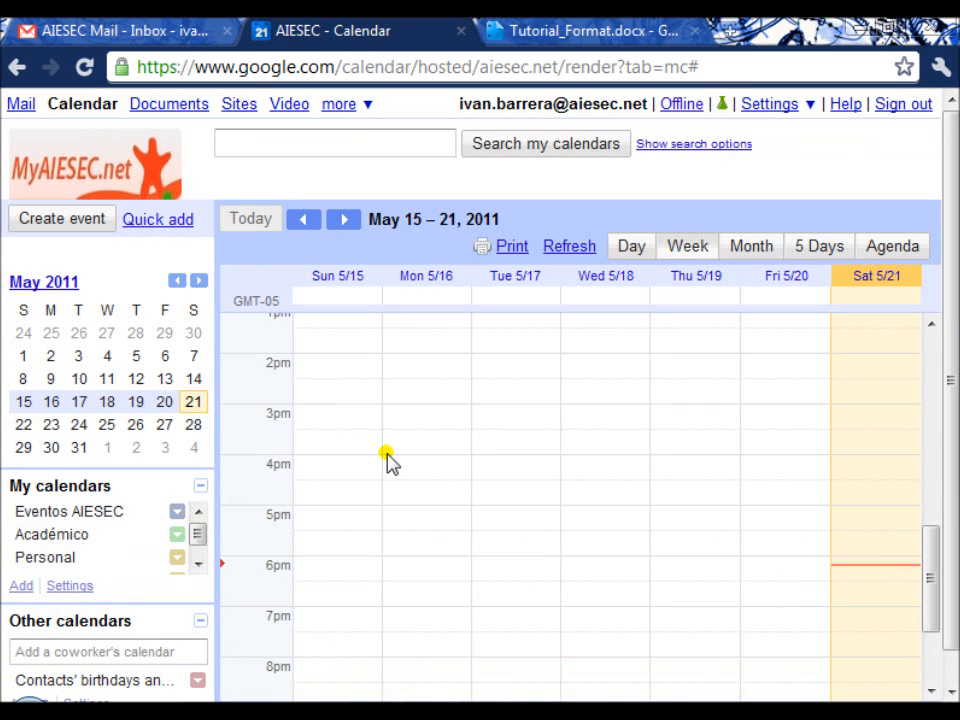
scroll(400, 455, "down", 5)
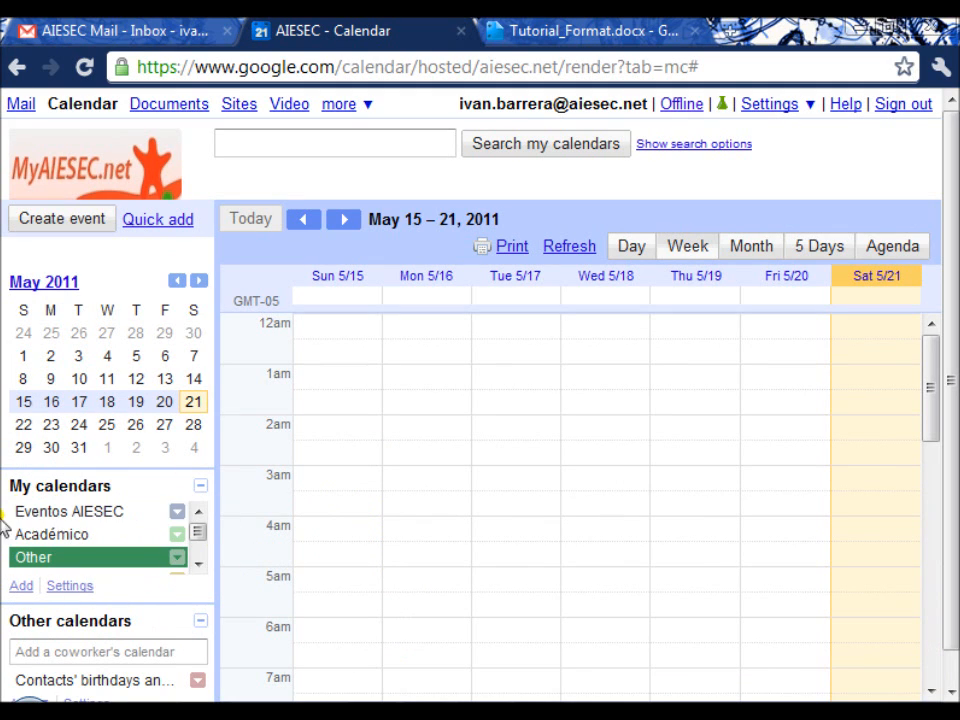
left_click(179, 558)
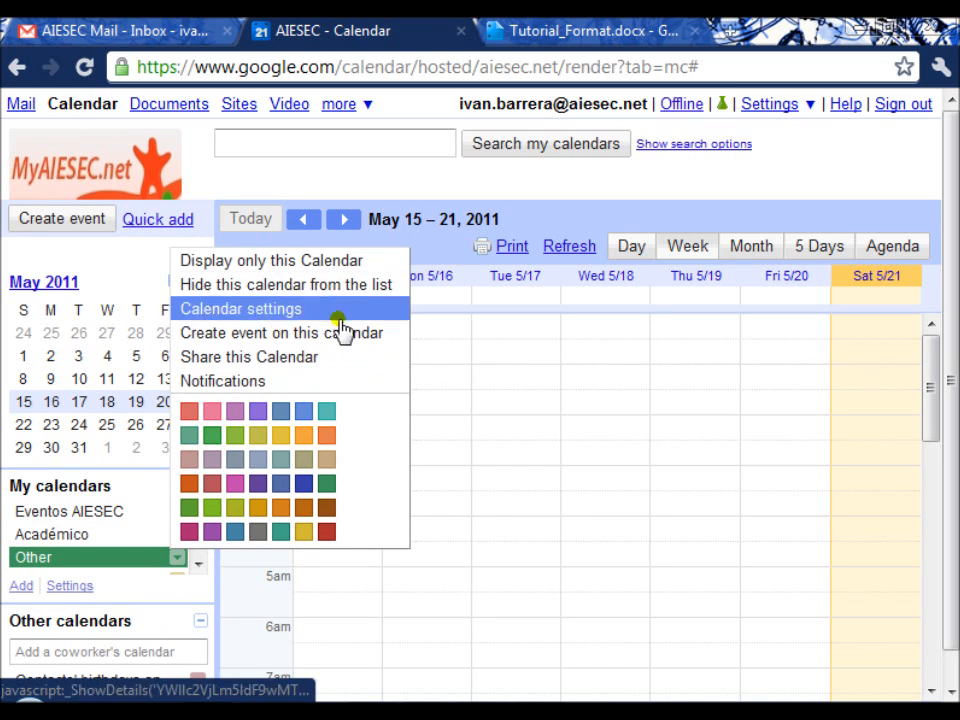
left_click(177, 558)
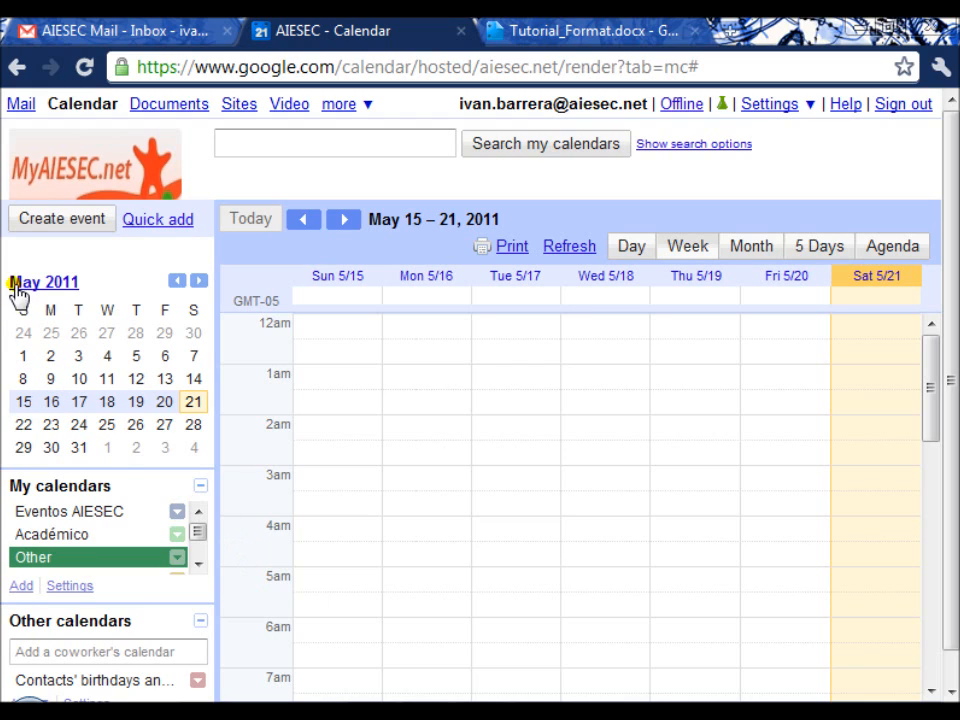
- Start a new event titled Practice on 5/21/2011 with a start time of 1:00am
left_click(68, 226)
left_click(168, 276)
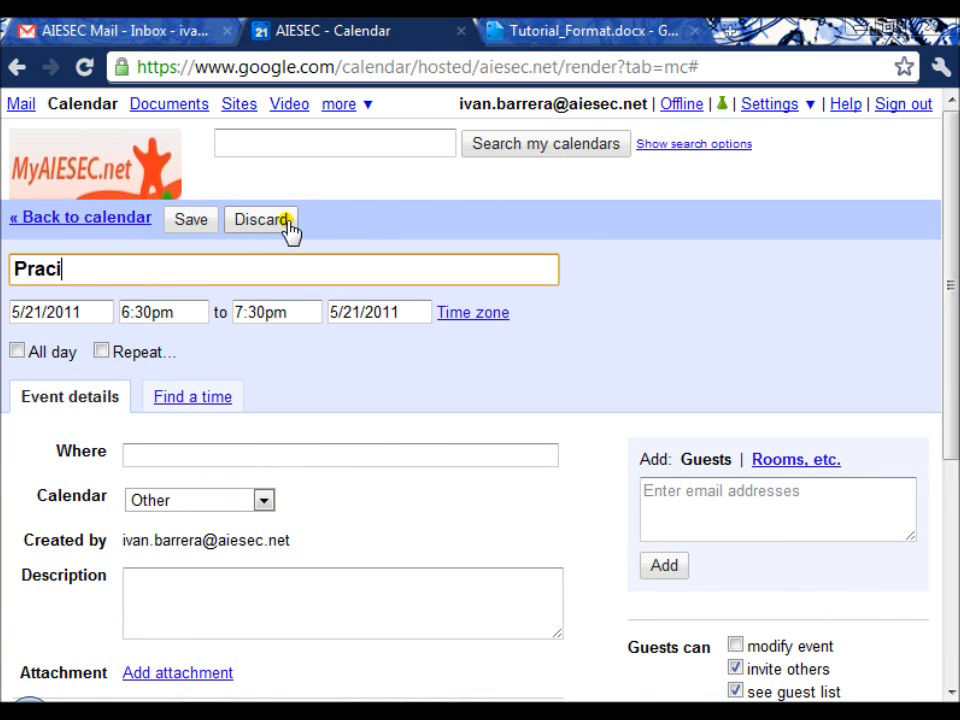
left_click(94, 311)
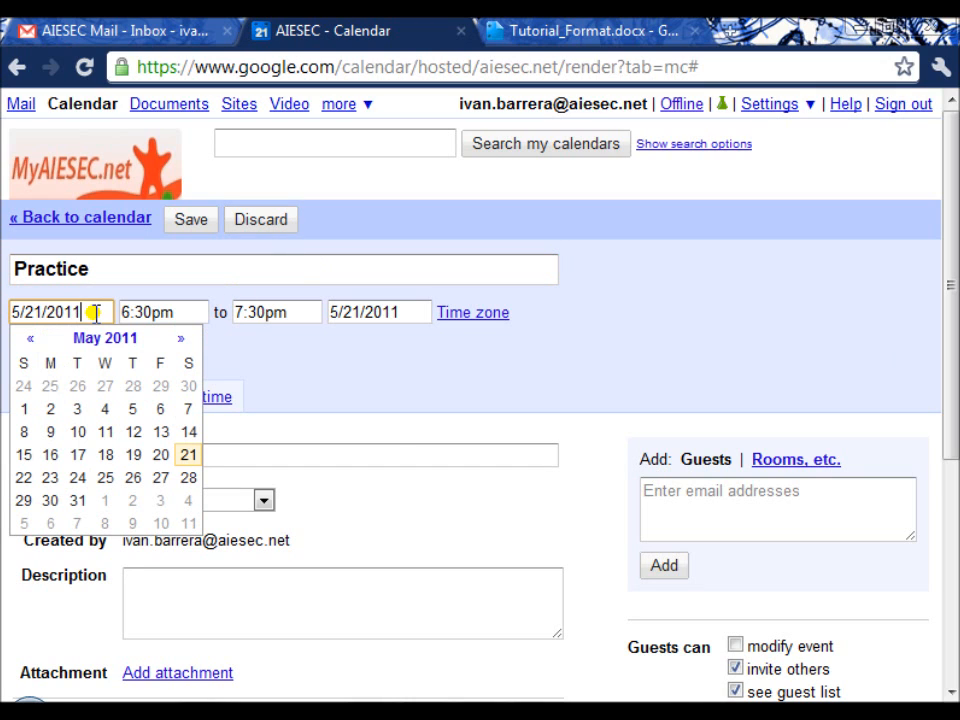
left_click(188, 455)
left_click(176, 314)
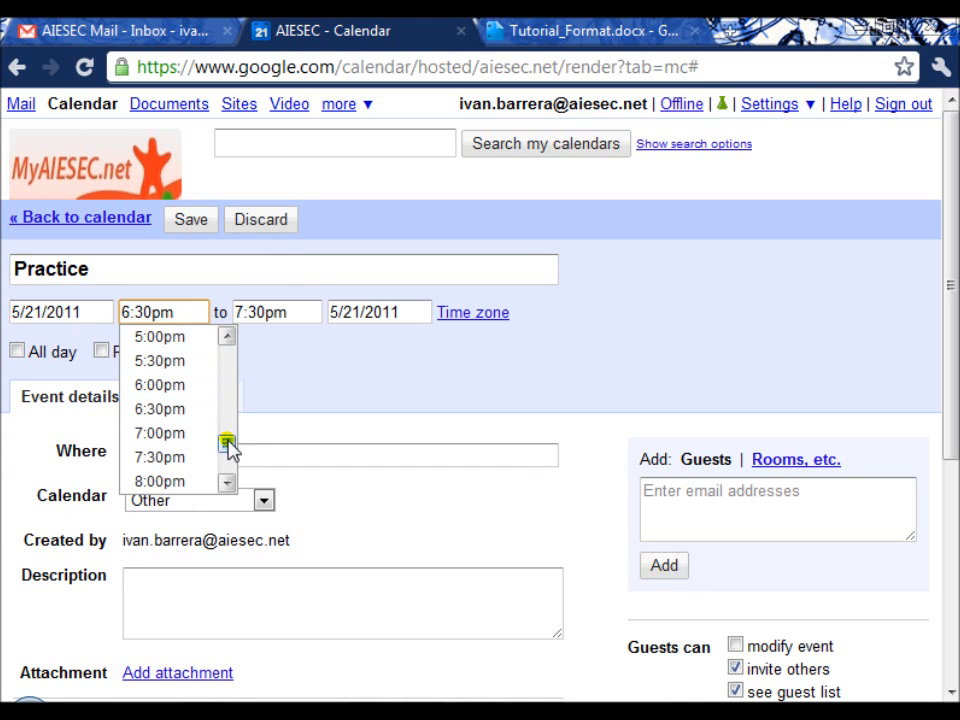
left_click_drag(229, 446, 223, 358)
left_click(180, 385)
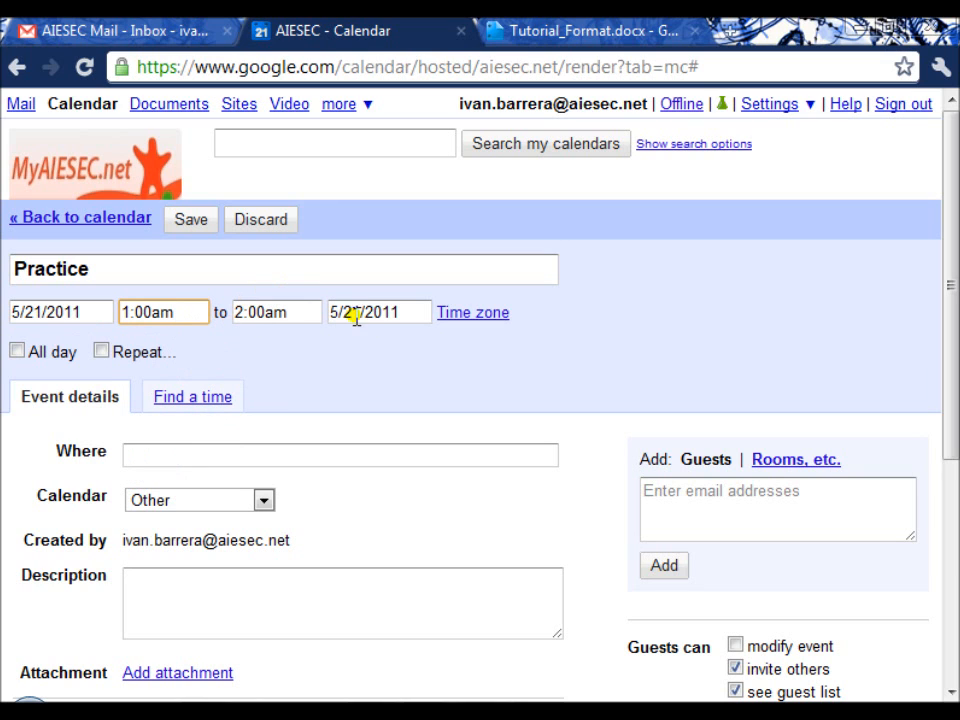
- Try setting the Practice event to repeat monthly
left_click(103, 353)
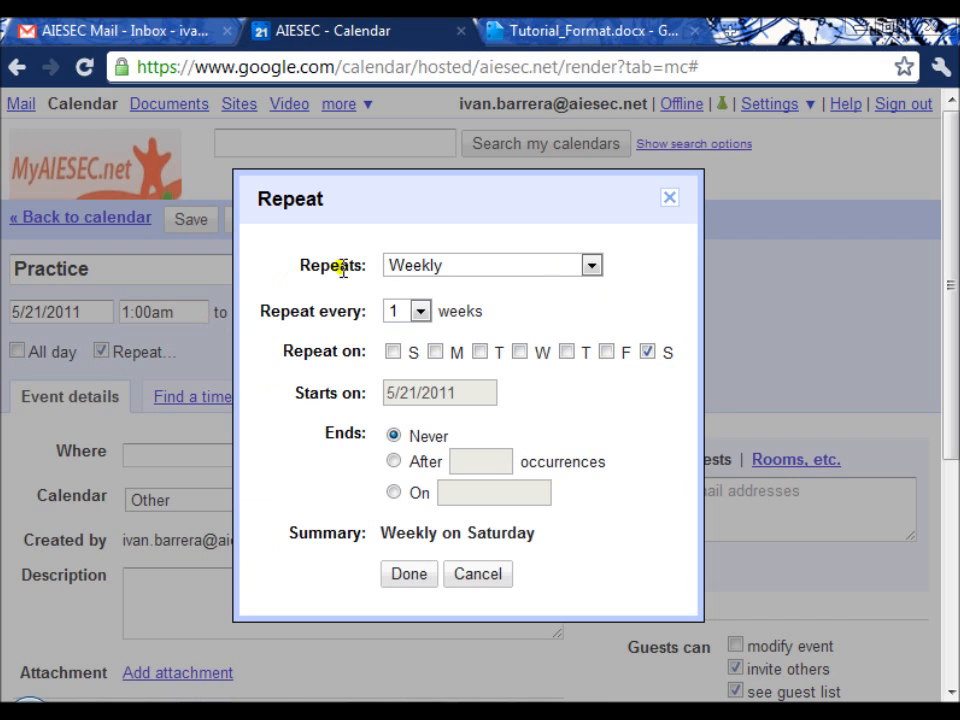
left_click(487, 268)
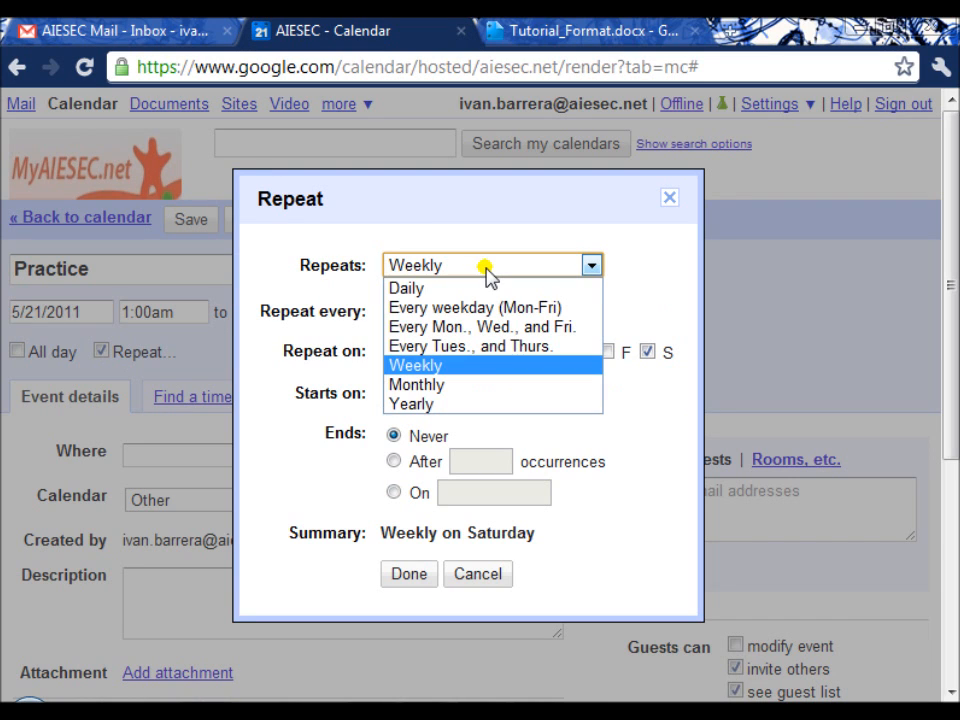
left_click(490, 387)
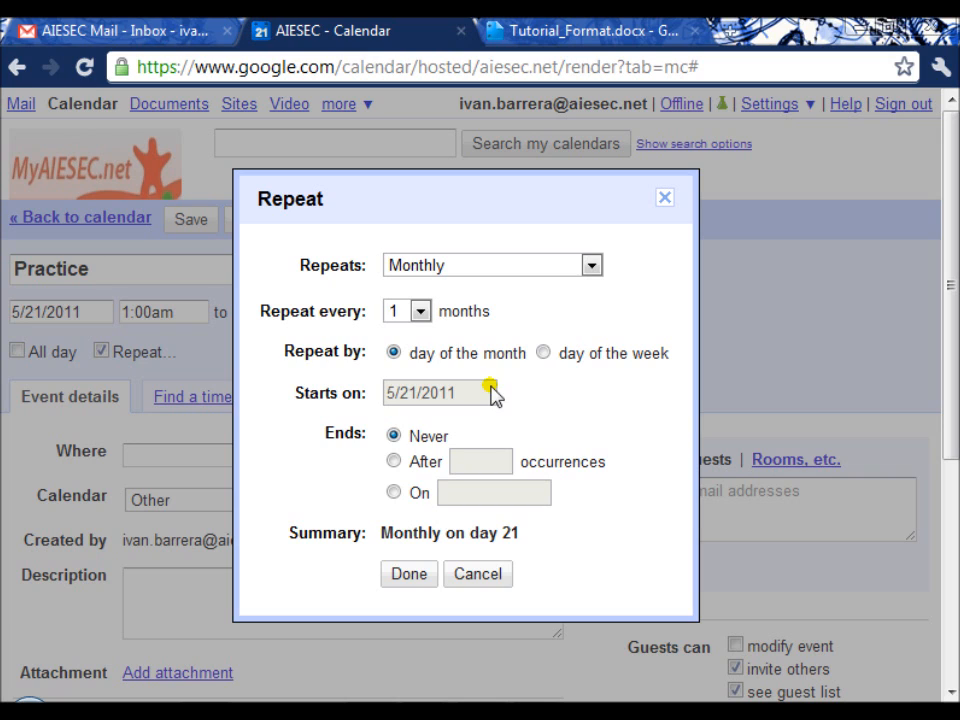
left_click(418, 313)
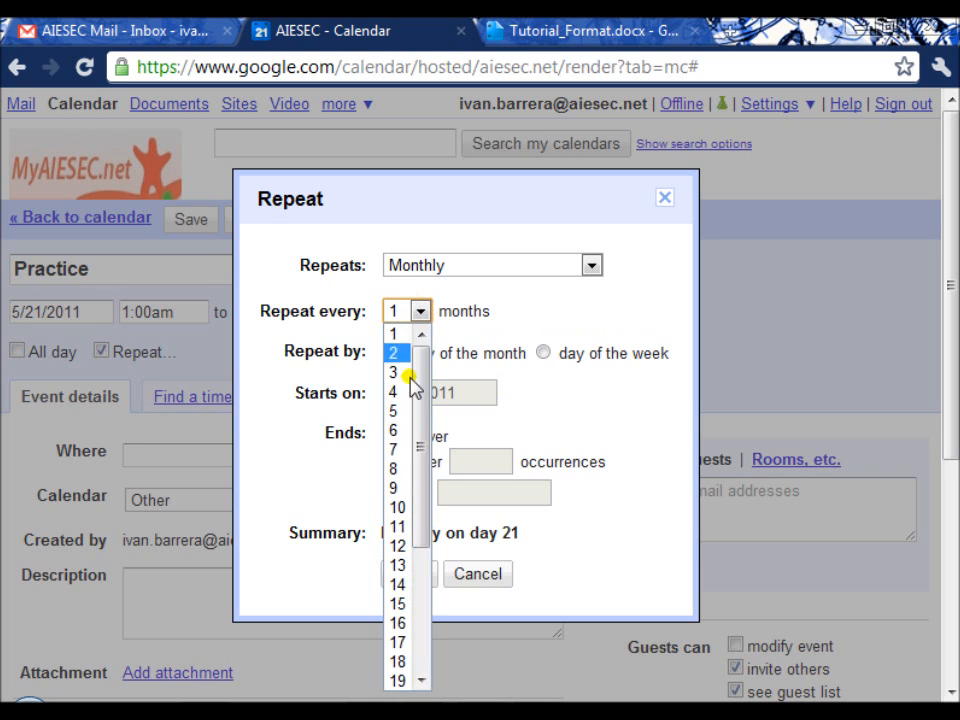
left_click(520, 358)
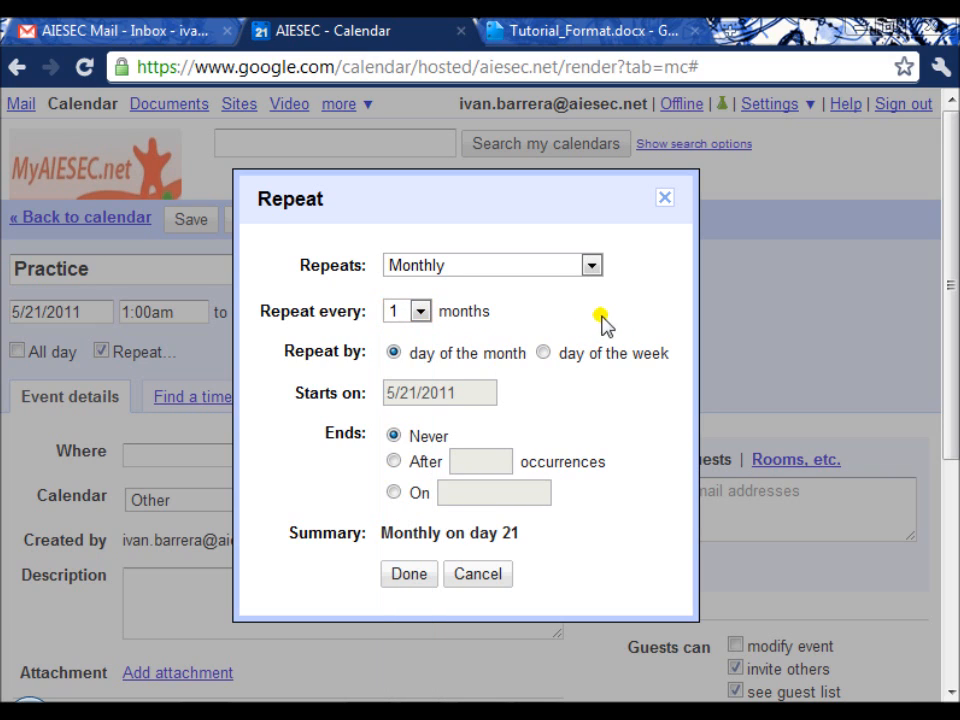
left_click(662, 199)
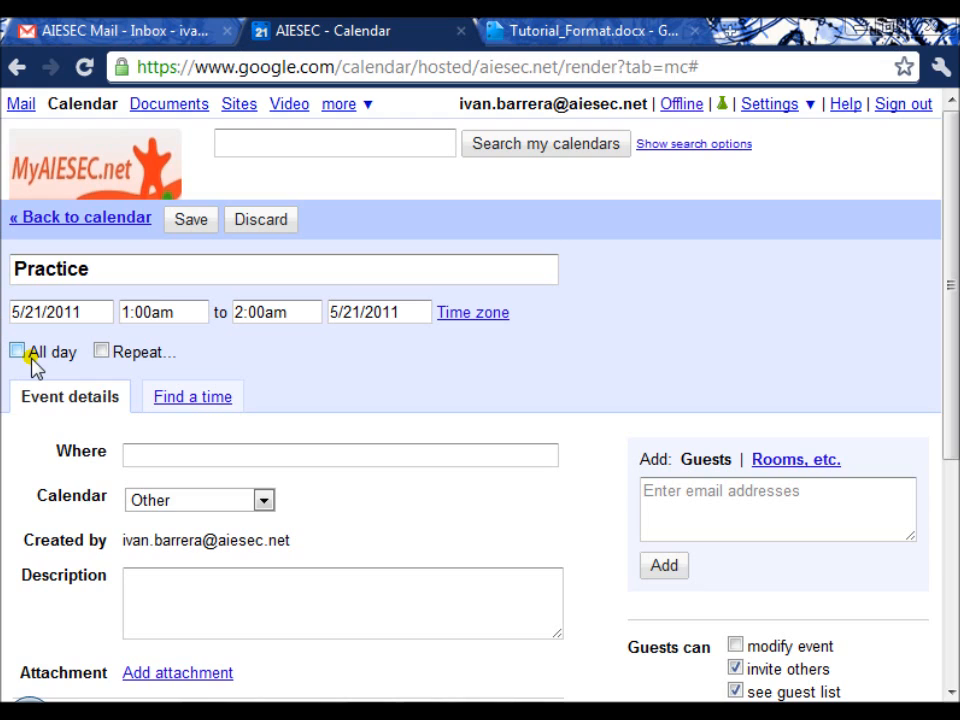
- Choose Other as the calendar for the Practice event, leaving its location blank
scroll(50, 368, "down", 3)
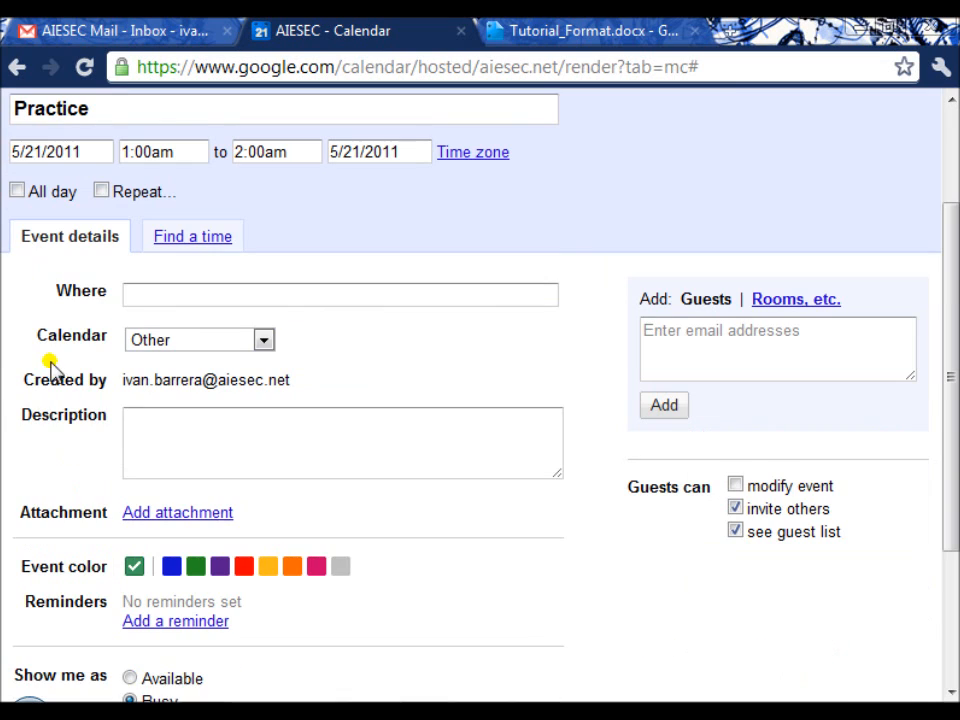
left_click(158, 295)
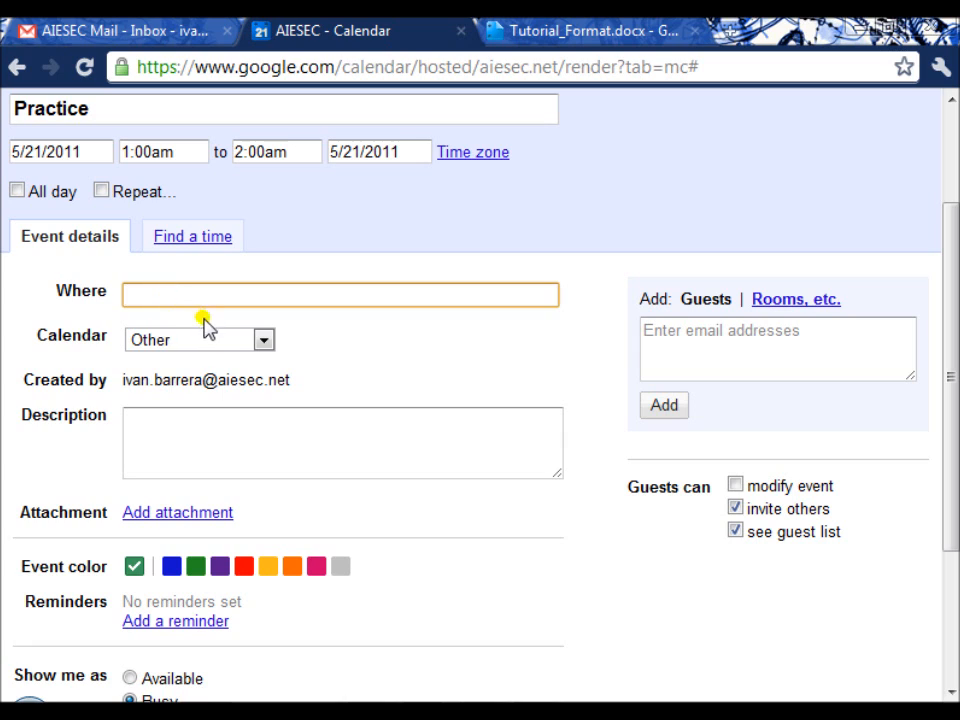
left_click(262, 341)
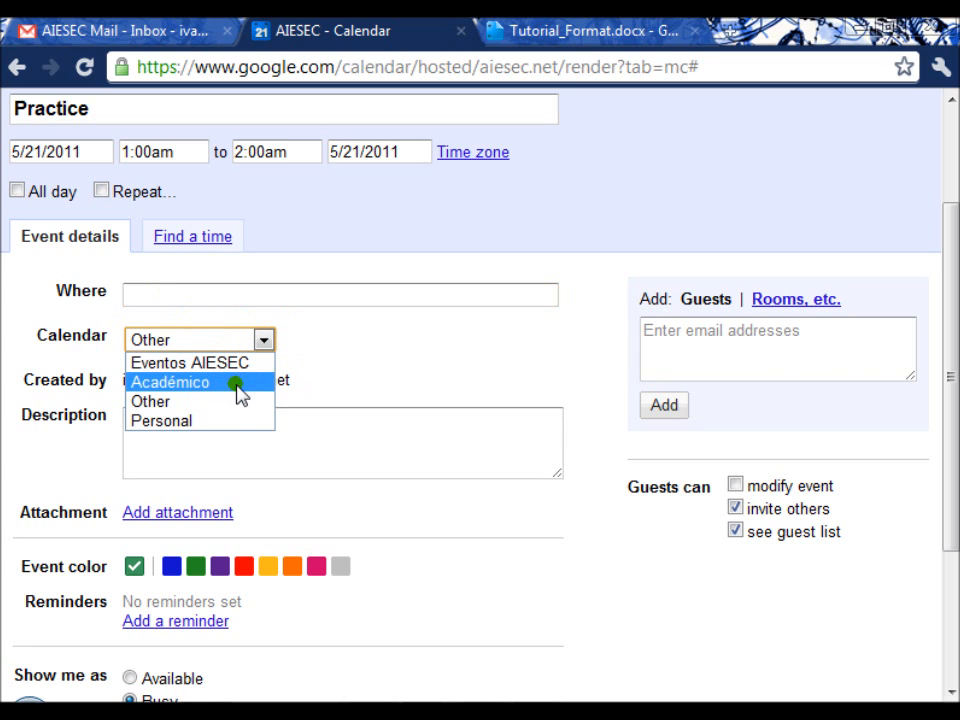
left_click(237, 402)
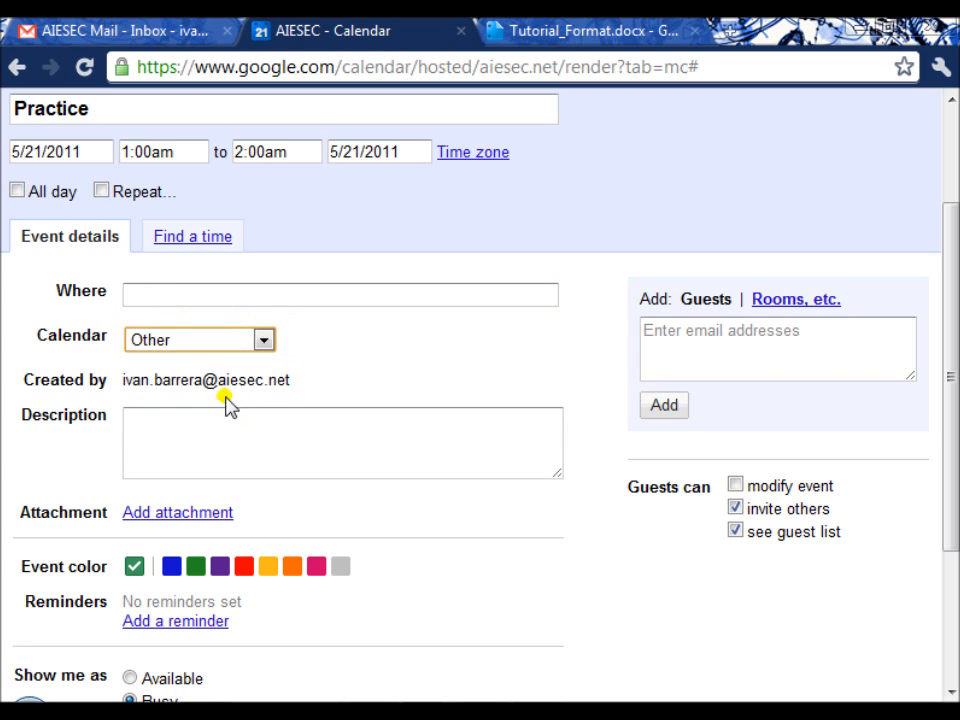
- Look over the Practice event's description field and the file attachment choices, including uploading a file to Google Docs
scroll(225, 403, "down", 3)
left_click(203, 293)
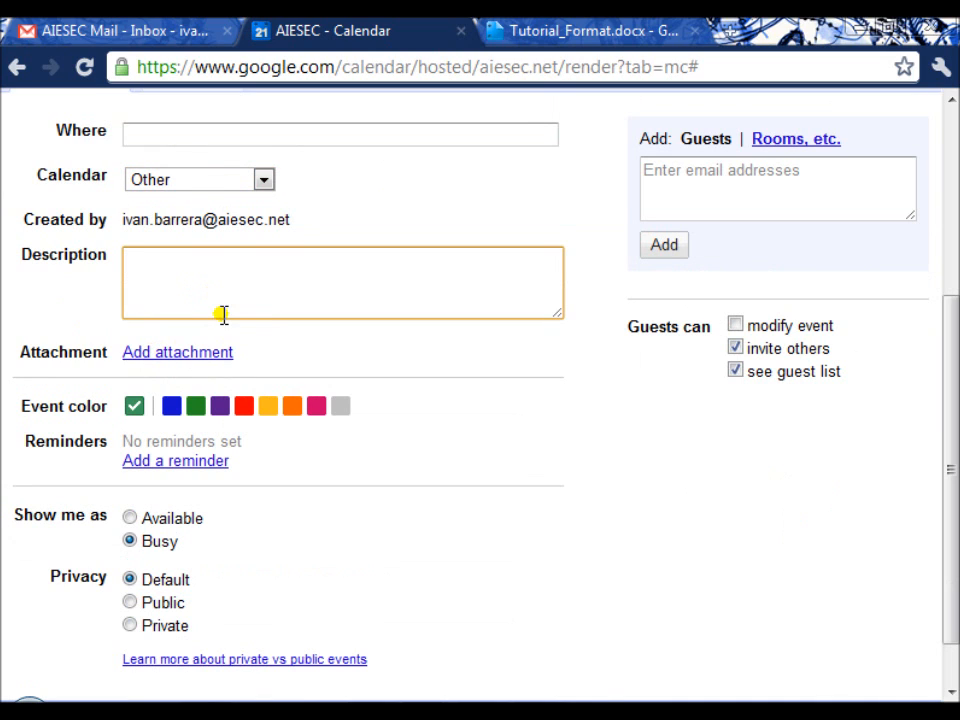
left_click(223, 353)
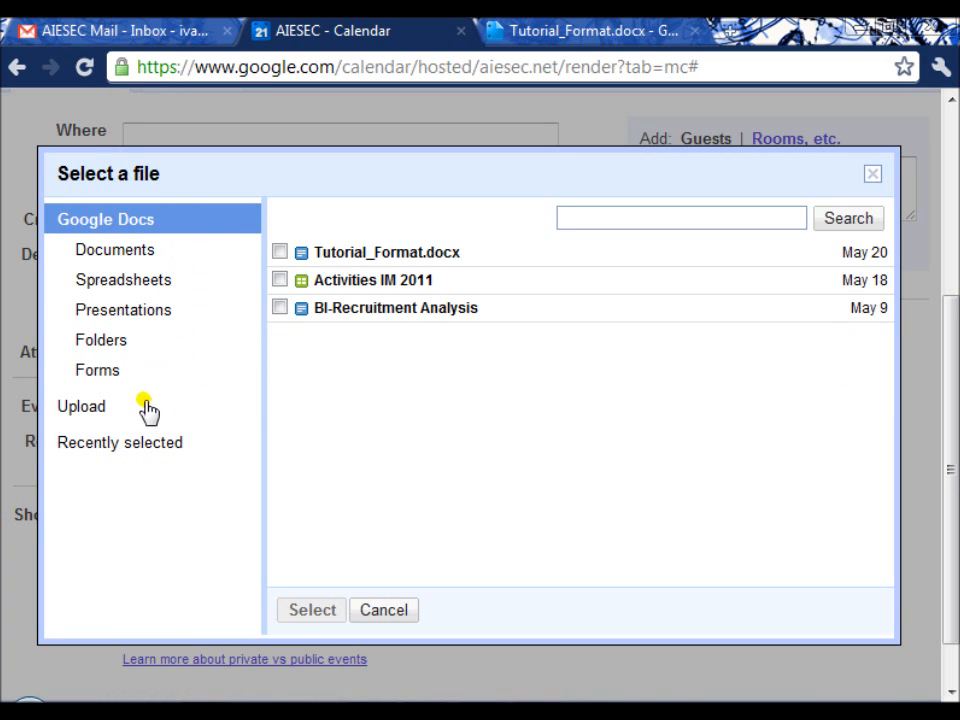
left_click(100, 409)
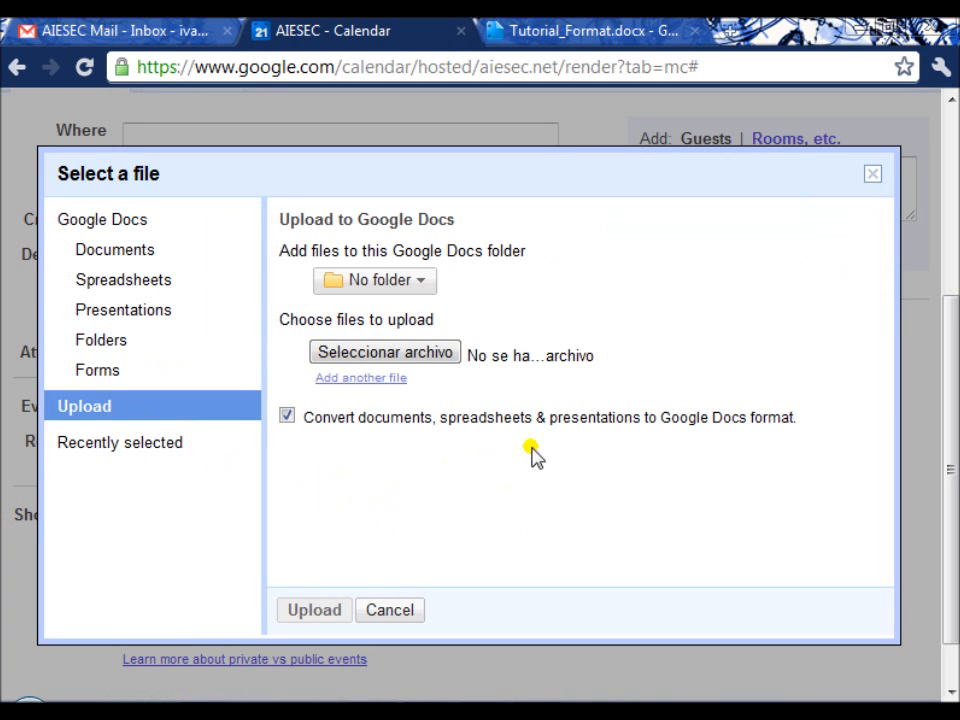
left_click(873, 175)
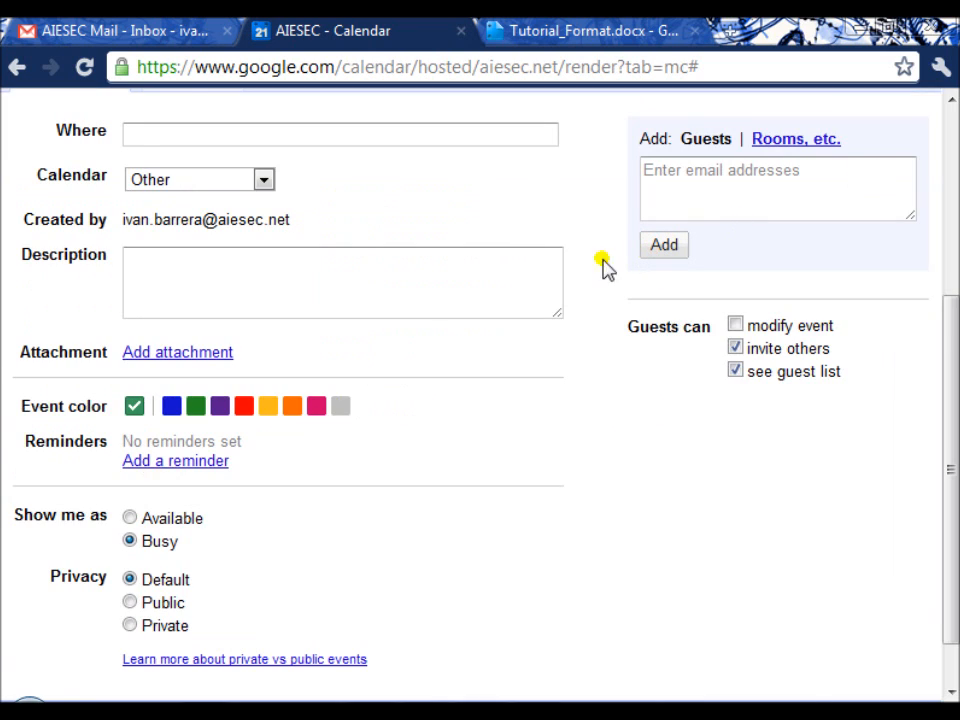
- Add an email reminder 10 minutes before the Practice event, checking the available reminder types
scroll(371, 410, "down", 1)
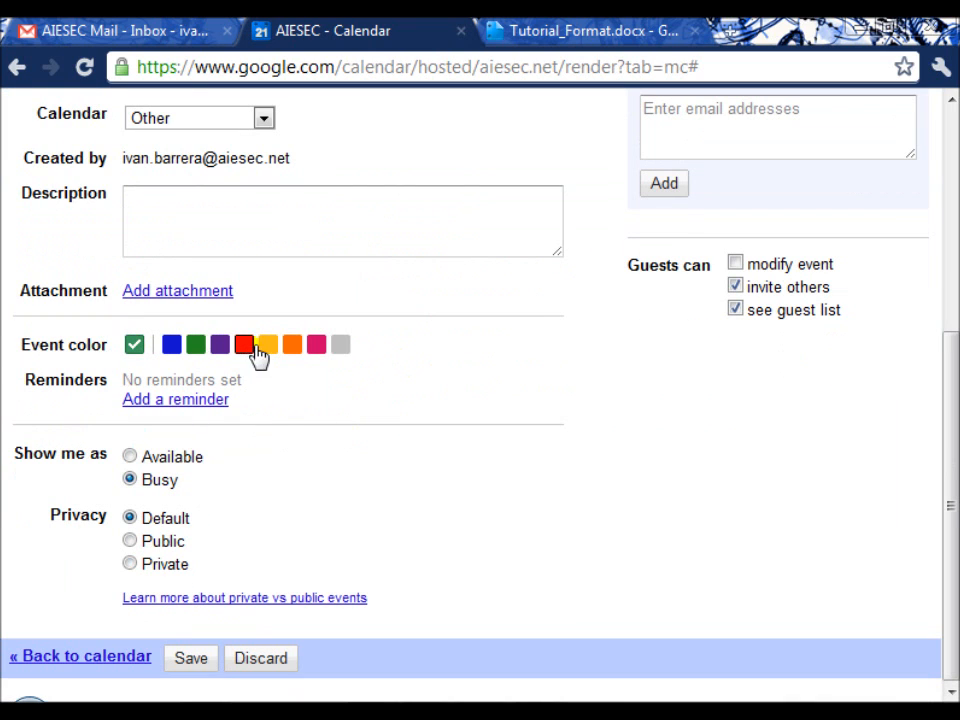
left_click(203, 398)
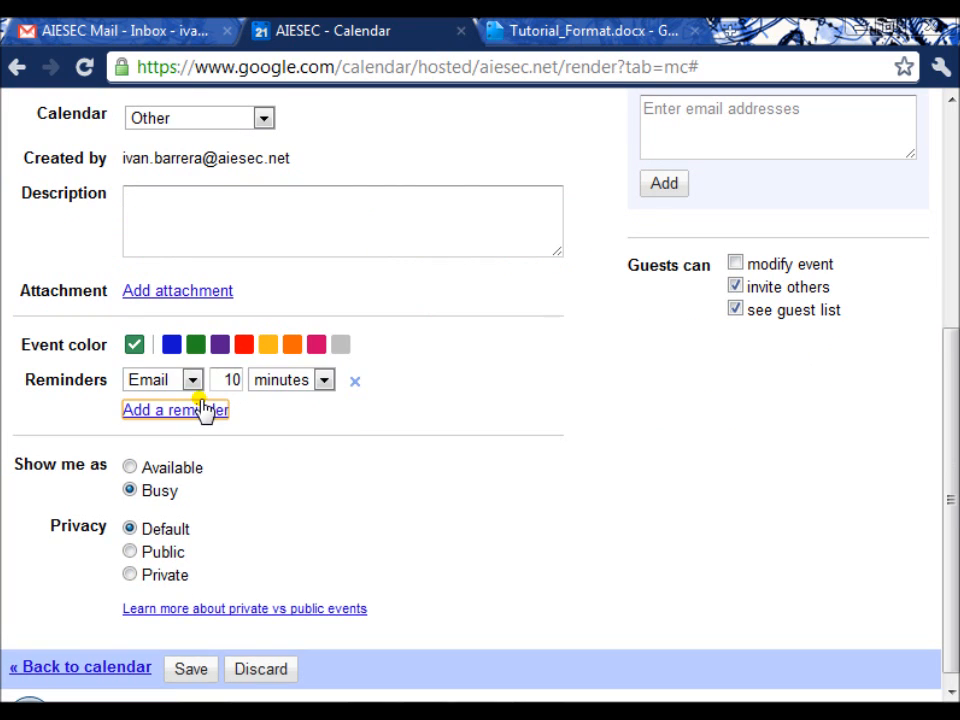
left_click(191, 382)
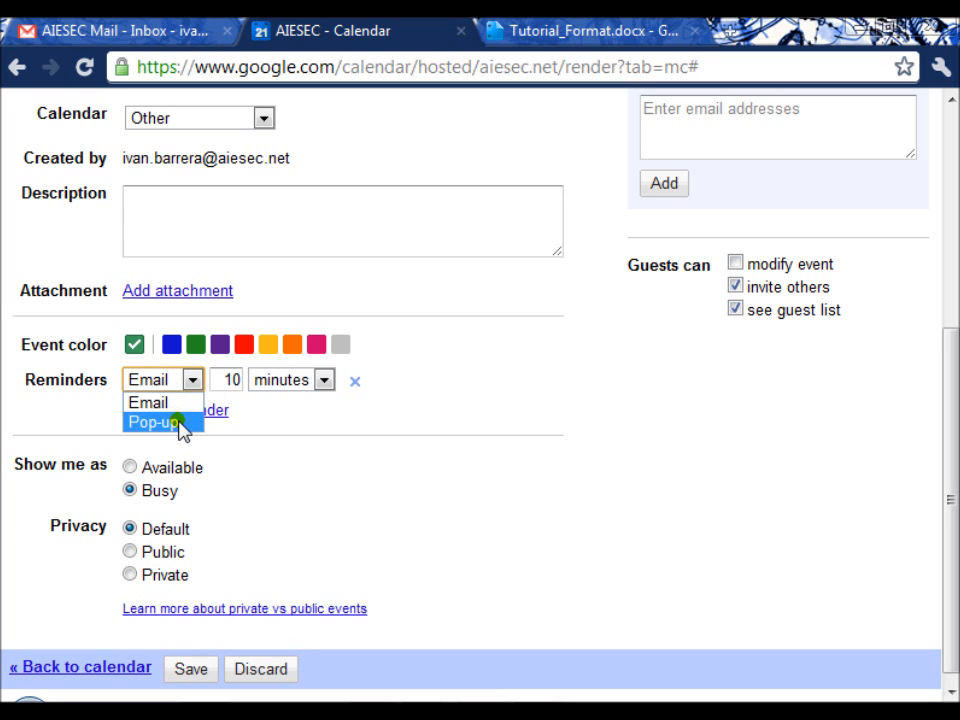
left_click(392, 501)
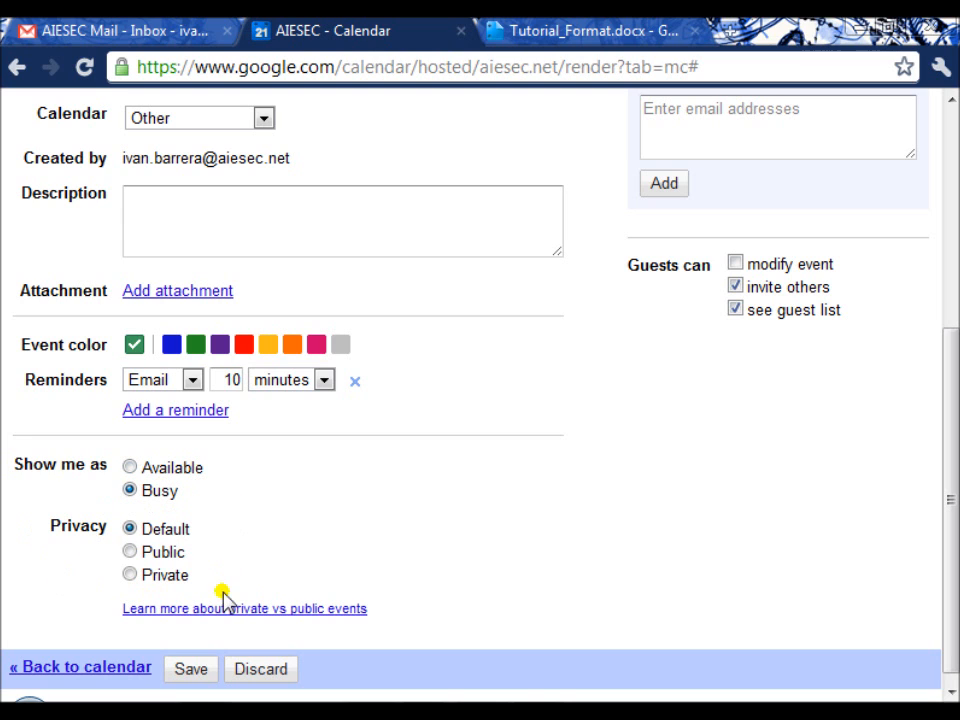
- Try adding a guest to the Practice event by email address, and remove that guest again
scroll(478, 558, "up", 3)
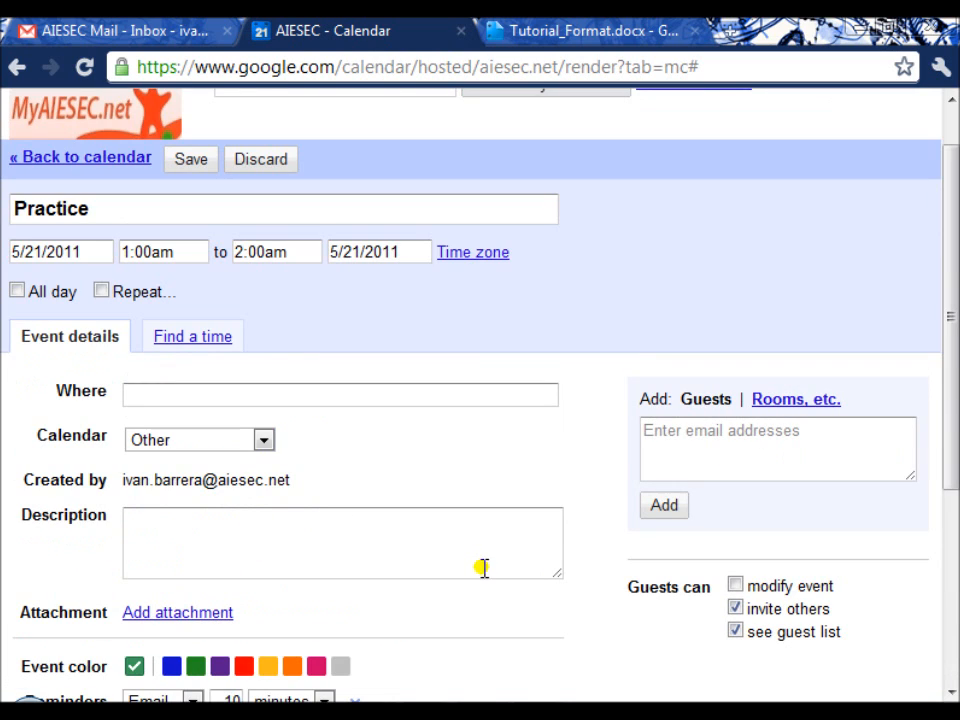
scroll(679, 485, "down", 2)
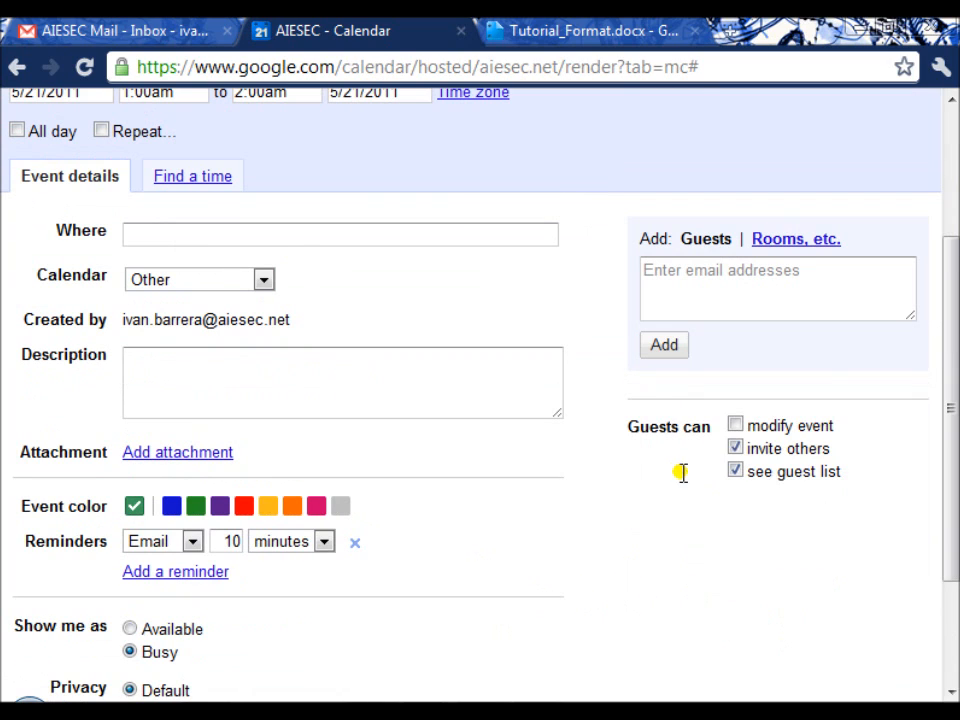
left_click(770, 287)
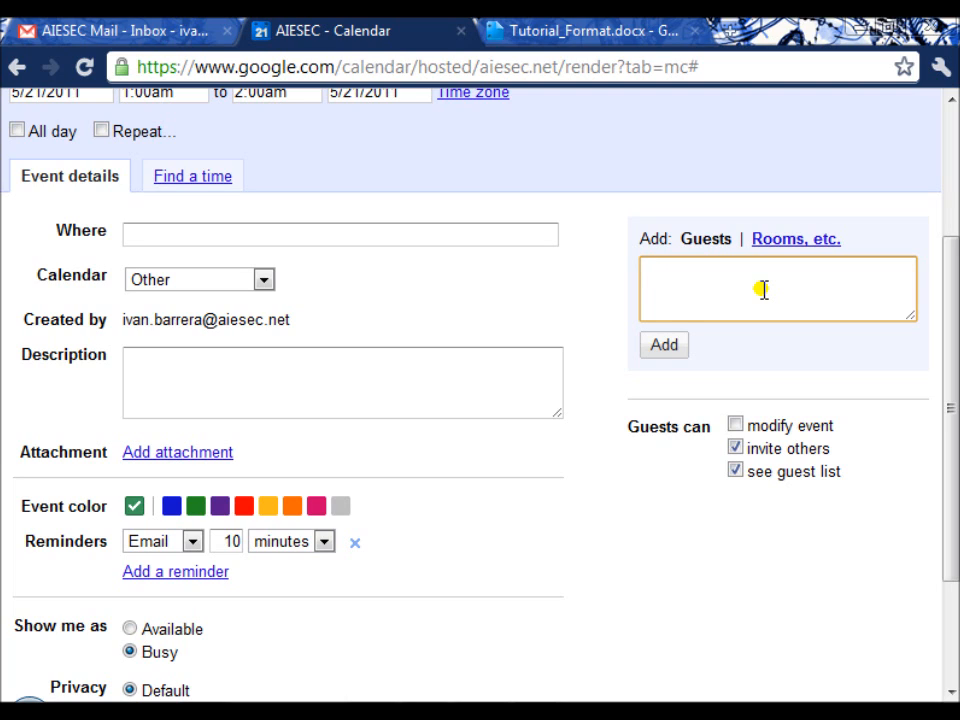
type("name@gmail.com")
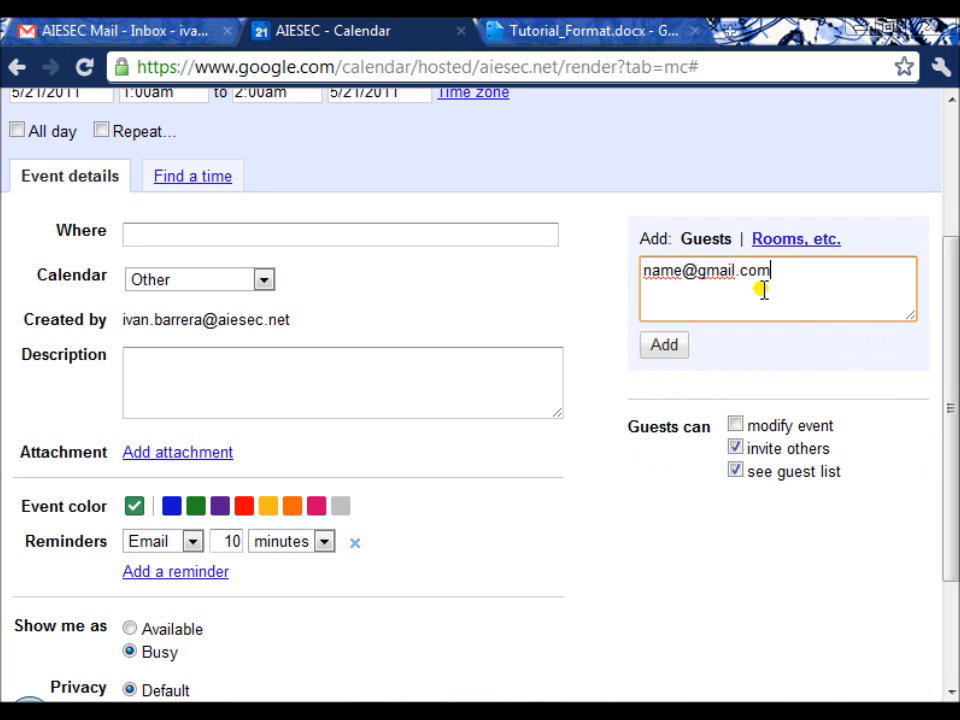
left_click(667, 345)
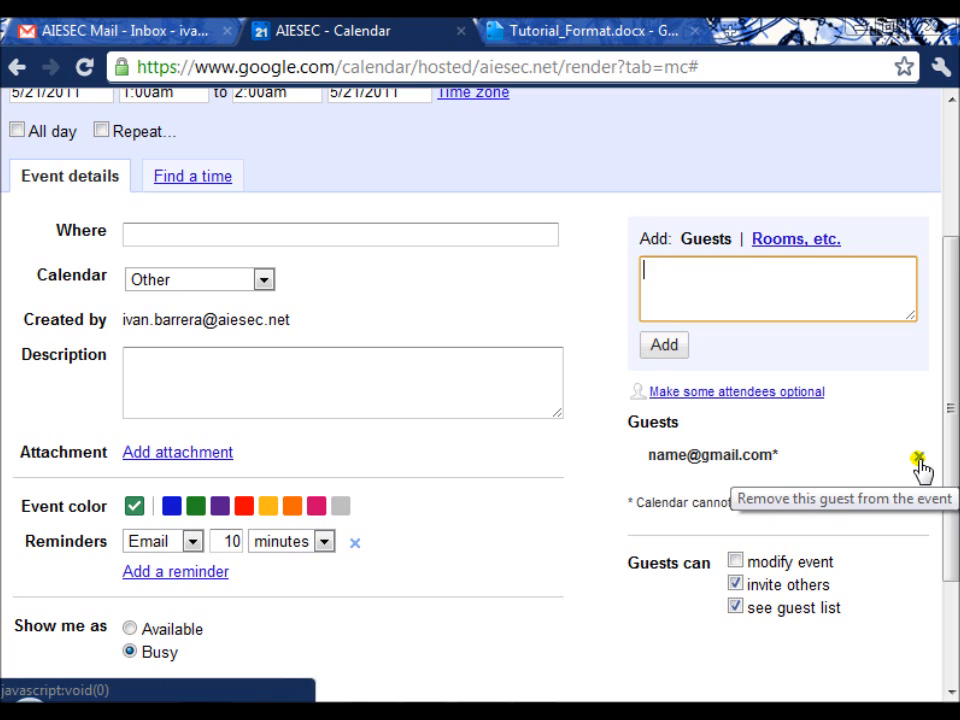
left_click(918, 460)
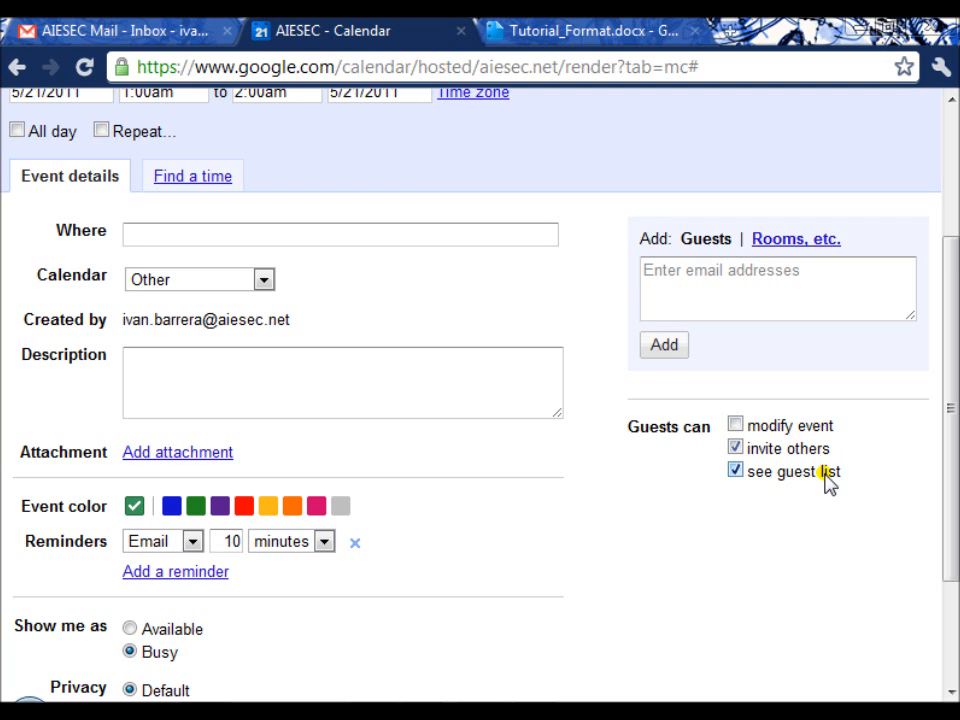
- Save the Practice event with its availability, privacy and guest permission options left as they are
scroll(828, 485, "down", 3)
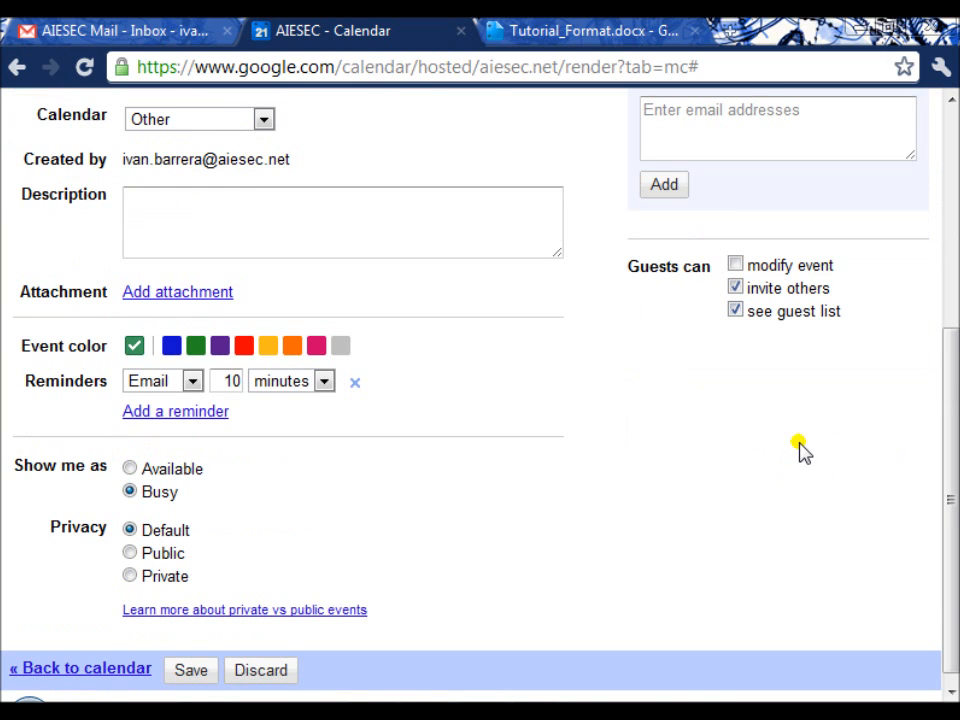
scroll(790, 452, "down", 1)
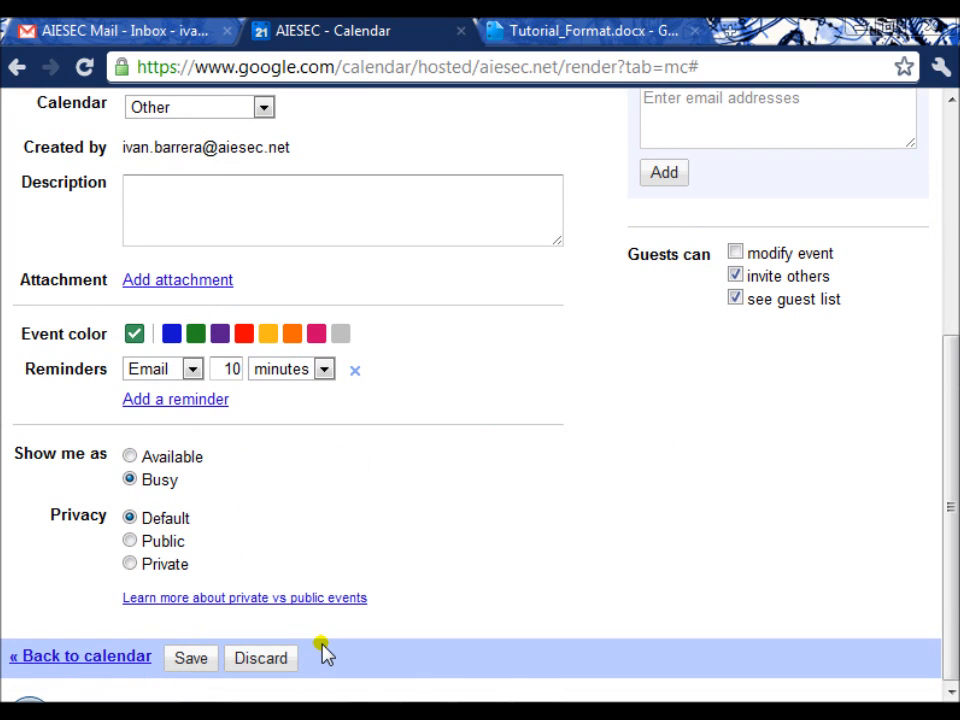
left_click(192, 658)
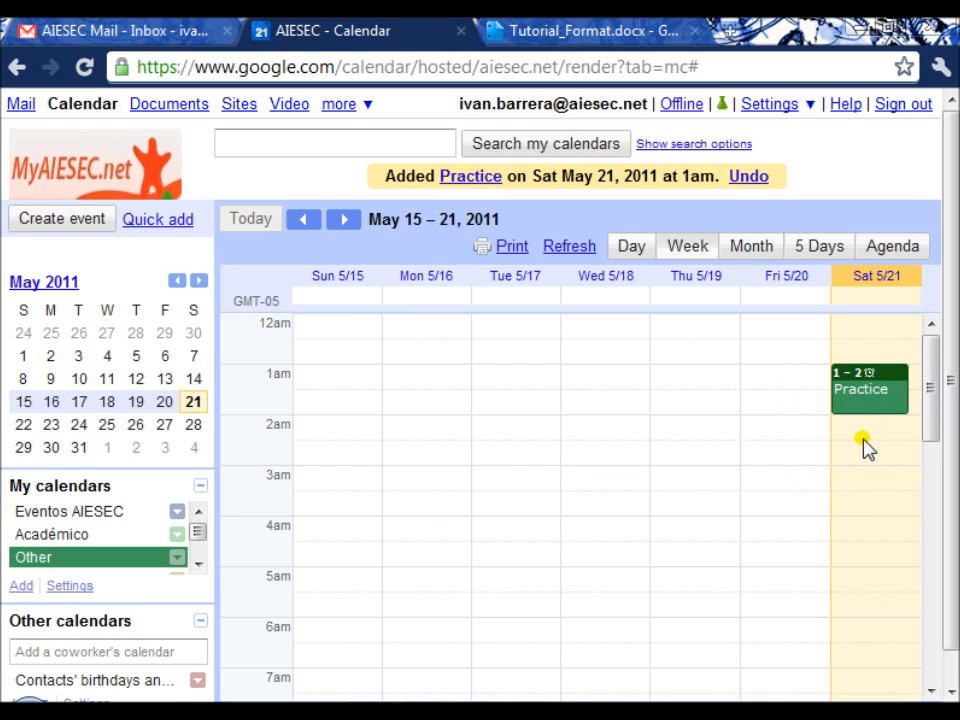
- Create a second event titled Practice on Saturday, May 21, from 2:00am to 4:30am in the Other calendar
left_click_drag(836, 434, 855, 530)
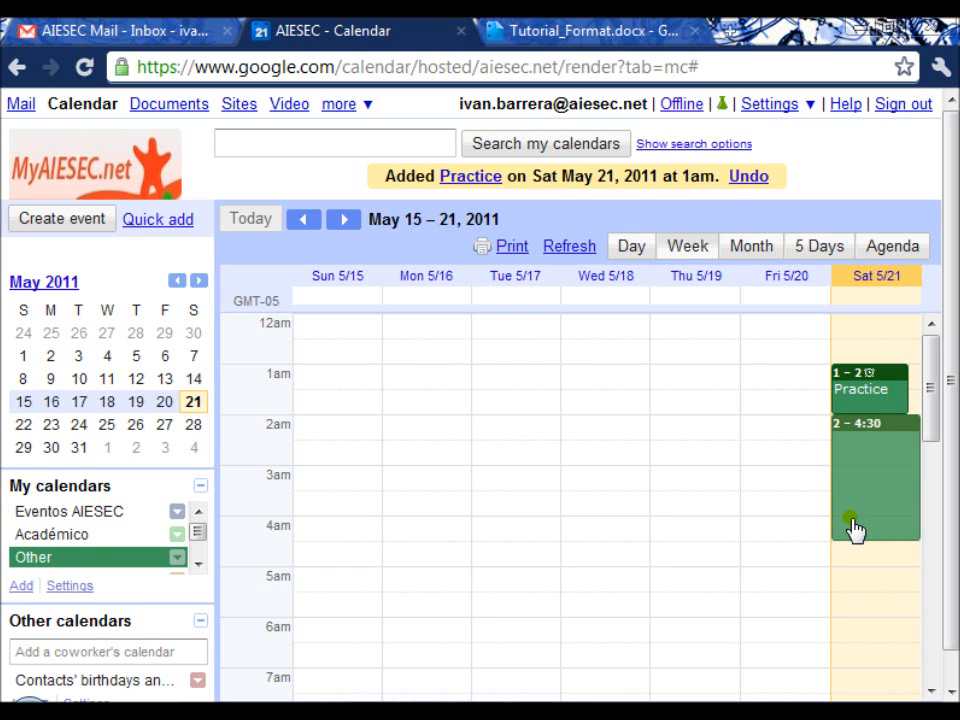
left_click_drag(855, 530, 855, 530)
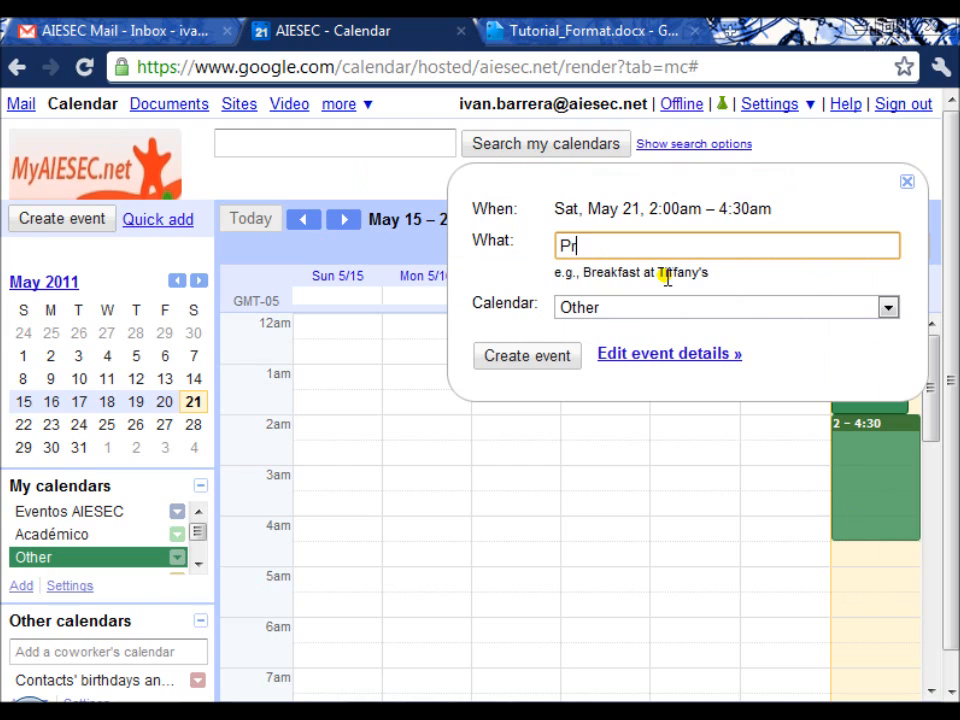
type("Practice")
left_click(831, 307)
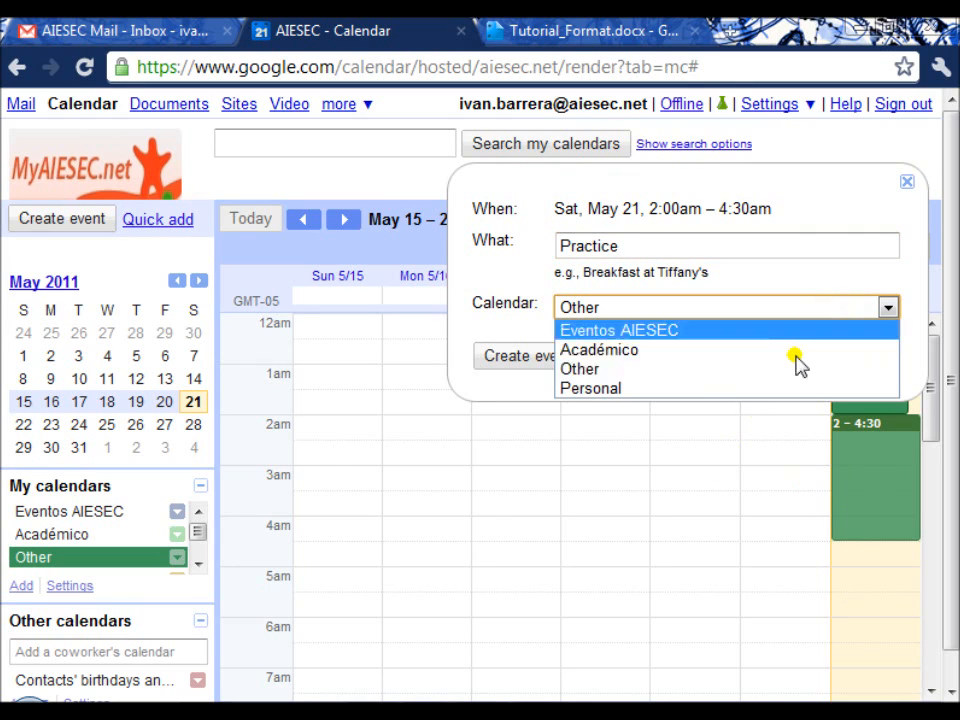
left_click(739, 369)
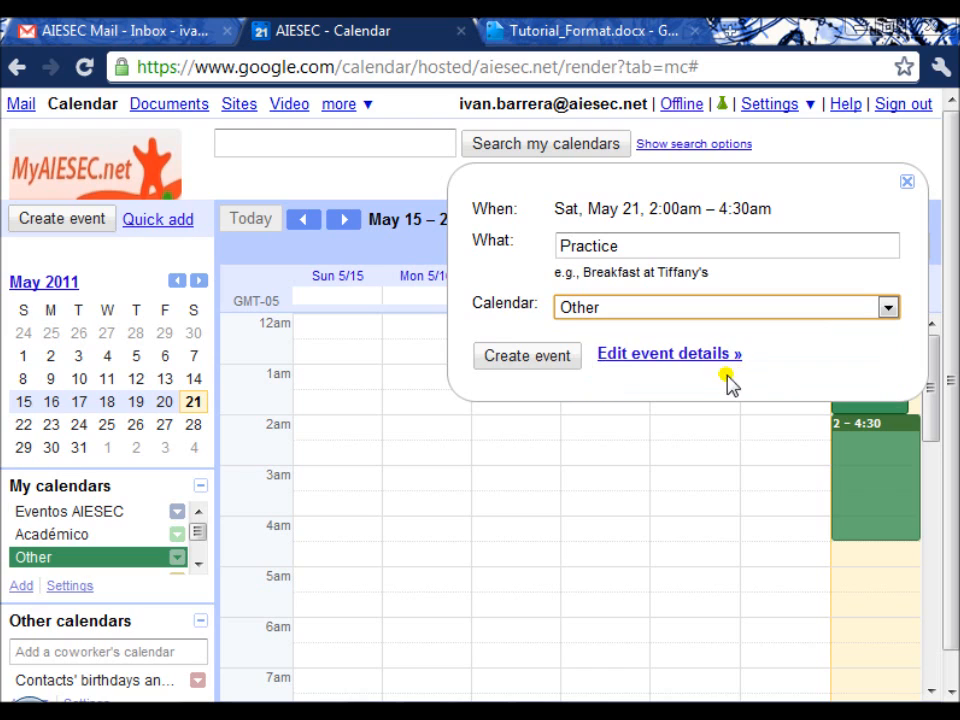
left_click(540, 358)
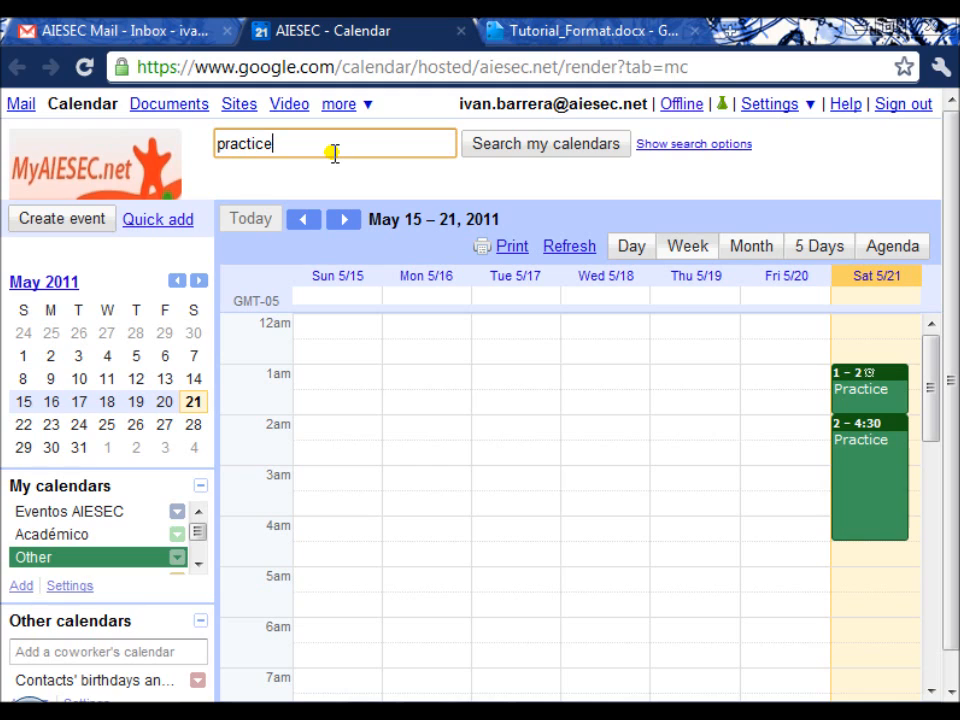
- Search the calendars for "practice" and look over the advanced search options without applying any
left_click(508, 152)
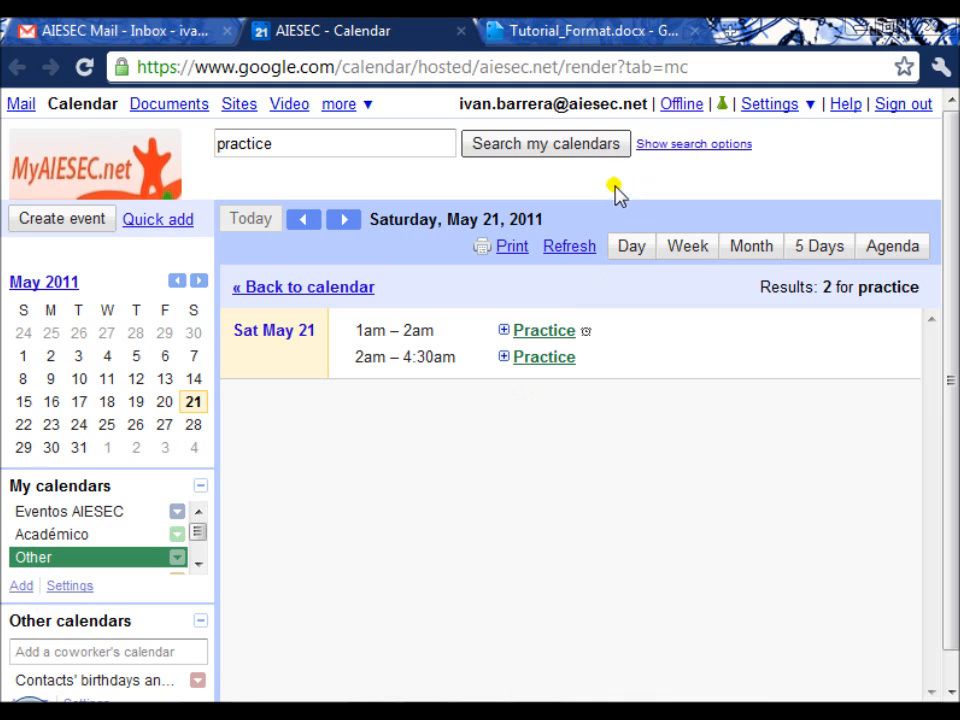
left_click(688, 145)
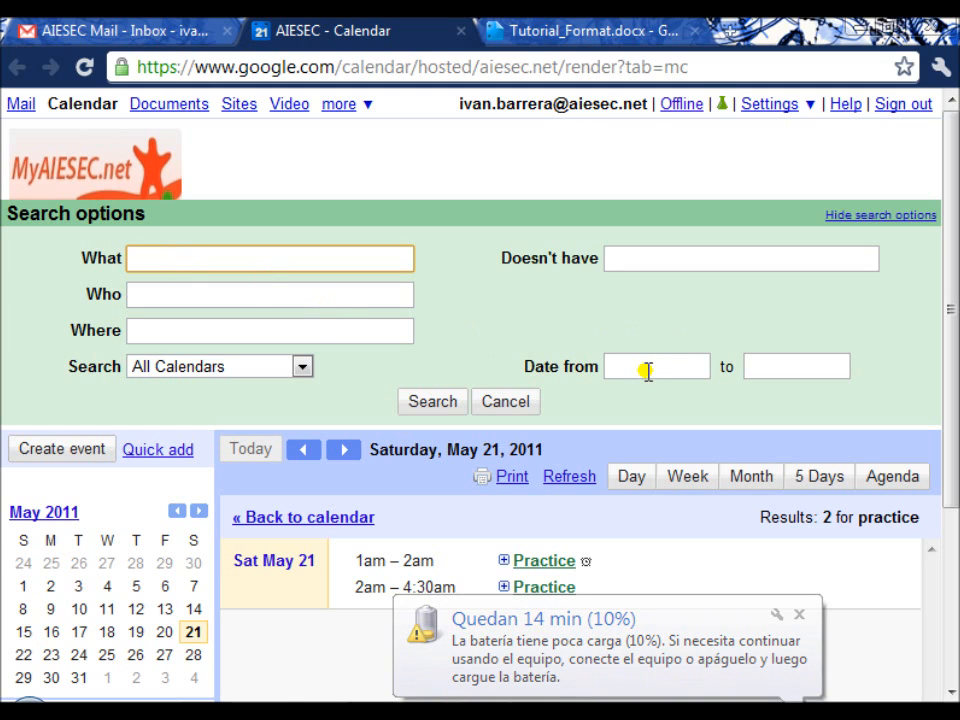
left_click(507, 402)
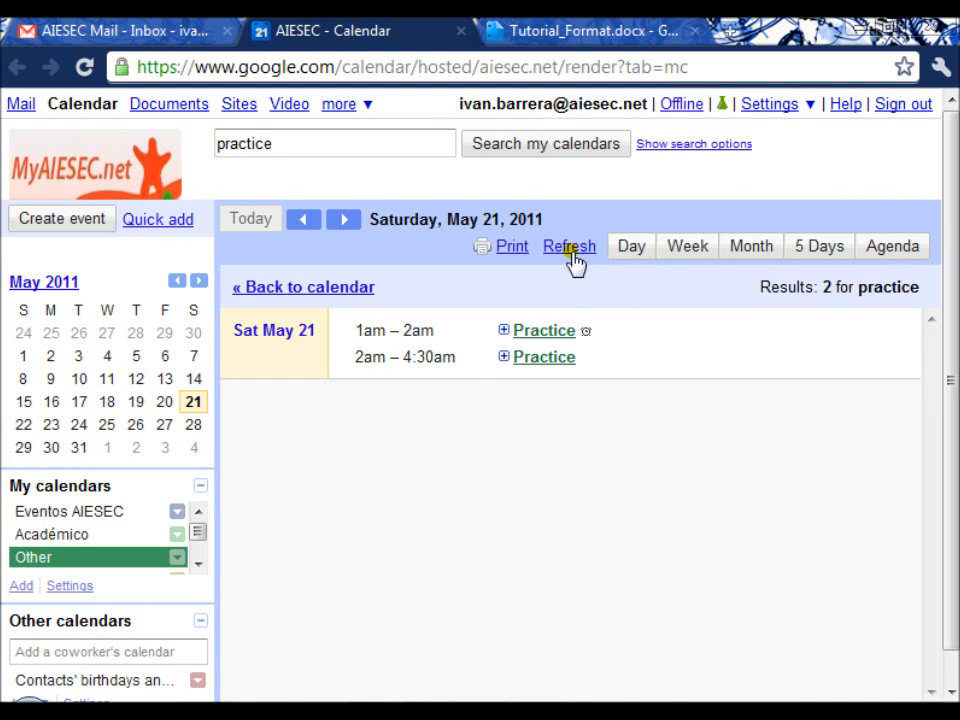
- View the calendar by day, week and month, and return to the week view
left_click(630, 262)
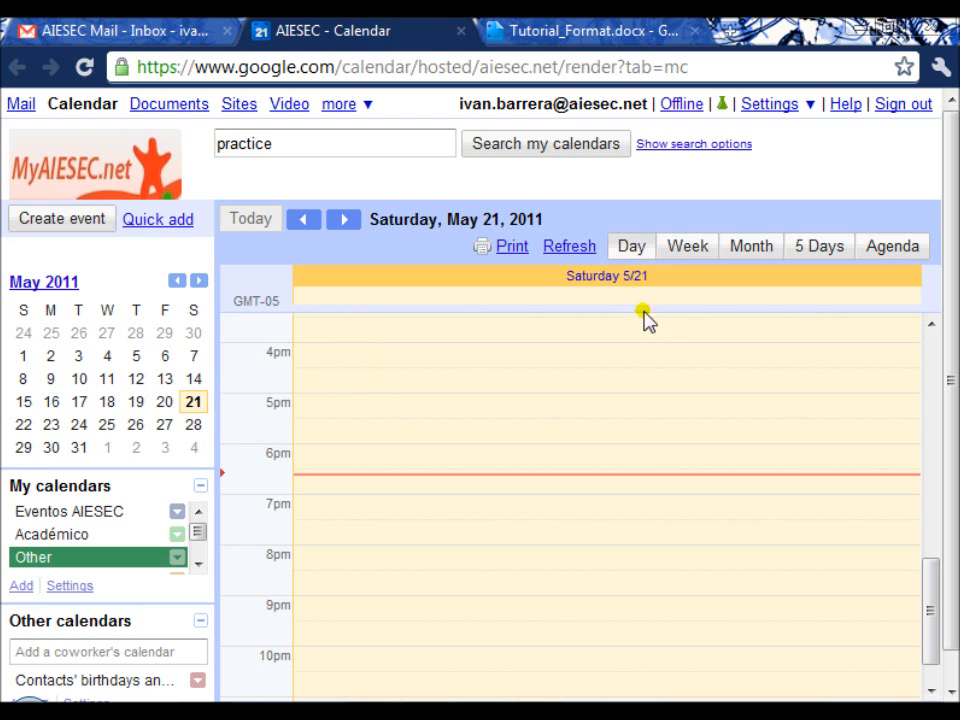
left_click(696, 252)
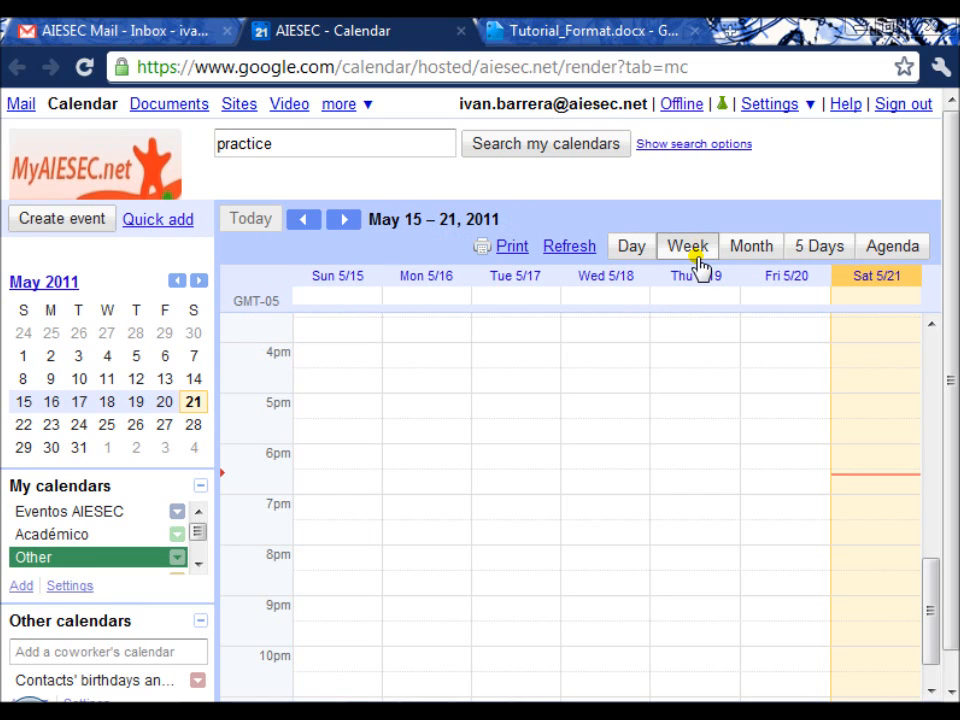
left_click(750, 250)
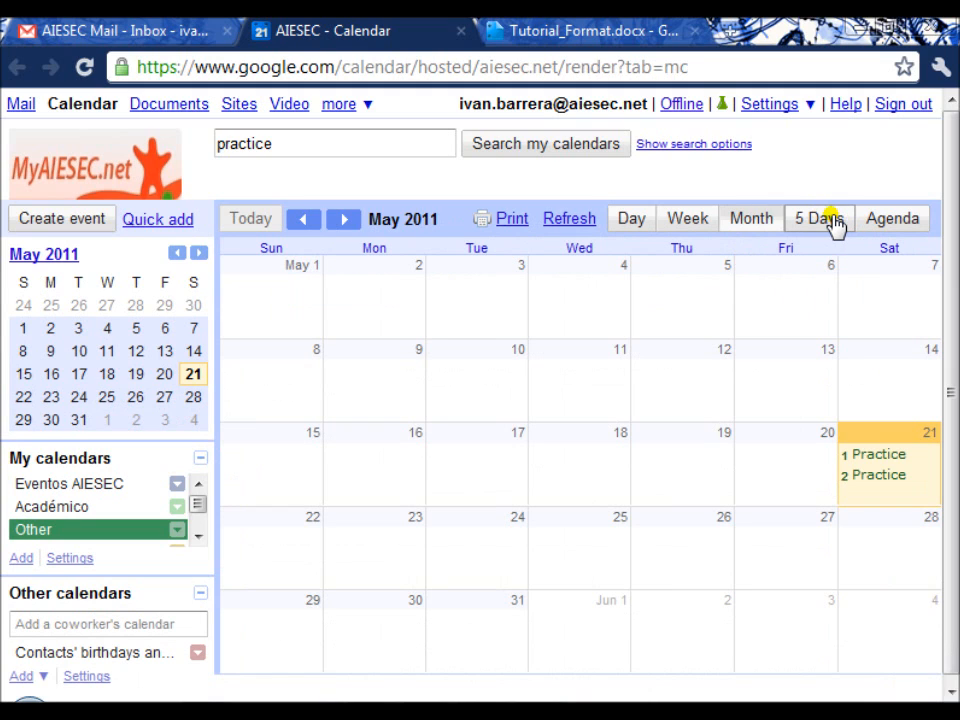
left_click(698, 225)
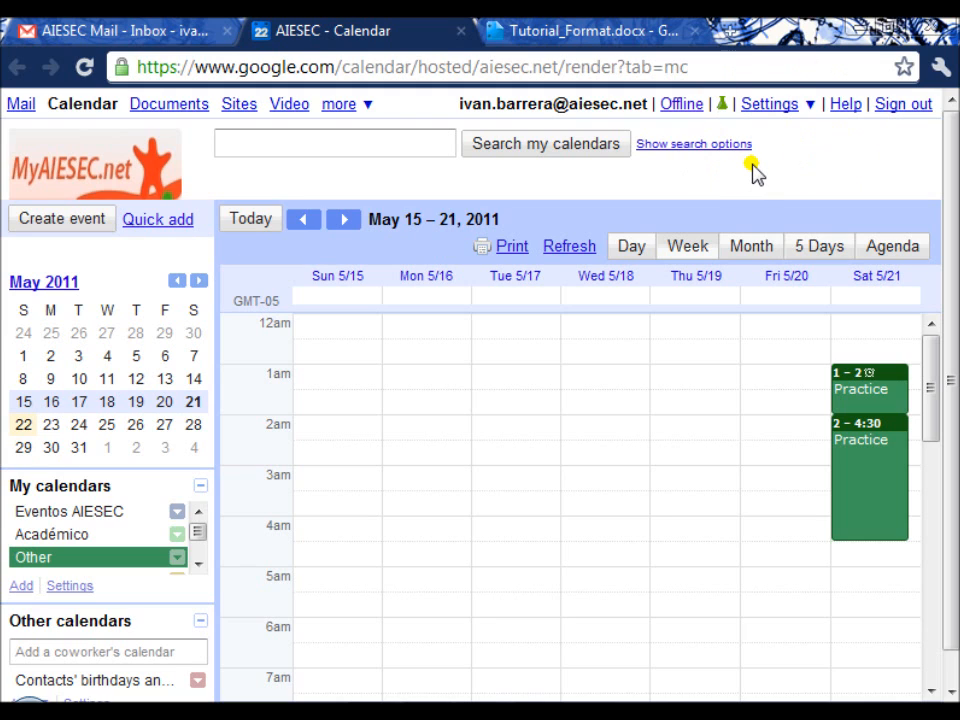
- Open the general calendar settings and look over the date format and time format choices without changing them
left_click(778, 106)
left_click(772, 132)
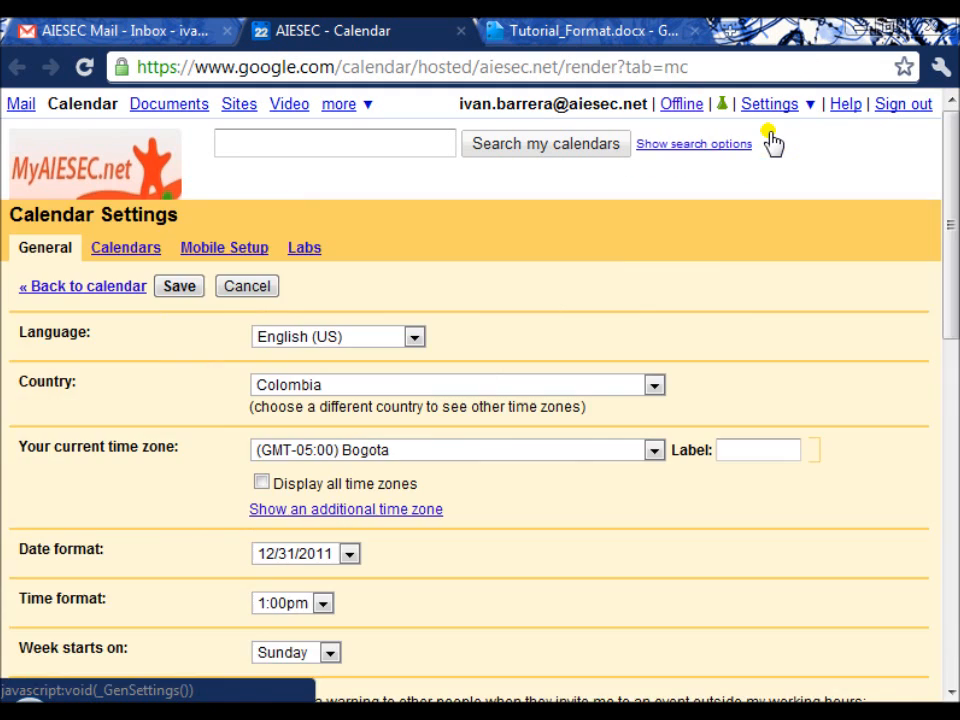
scroll(650, 205, "down", 3)
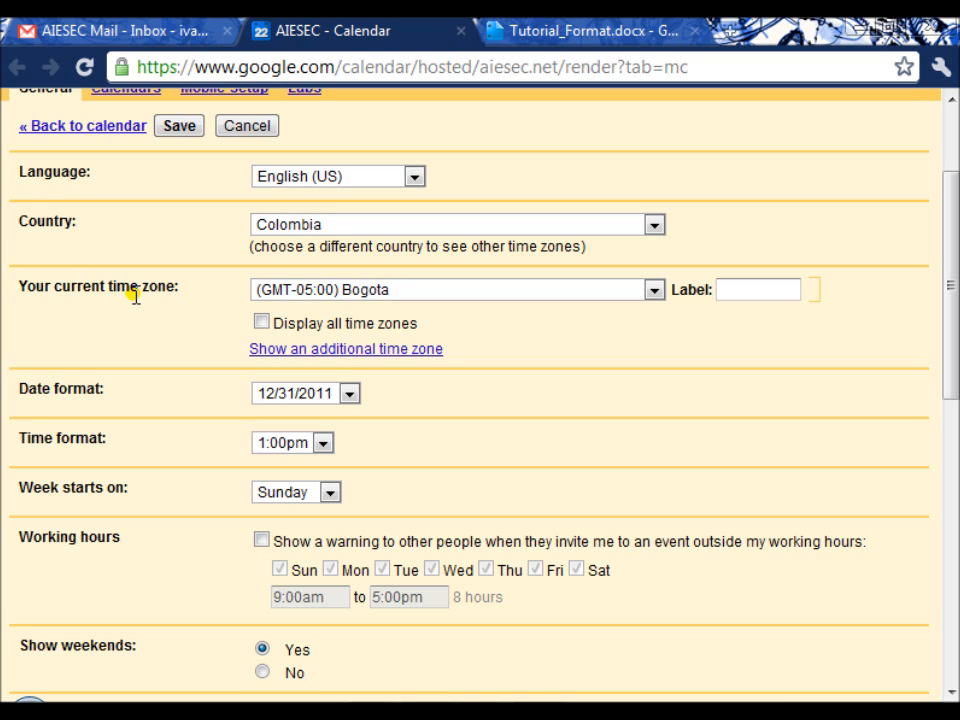
left_click(349, 393)
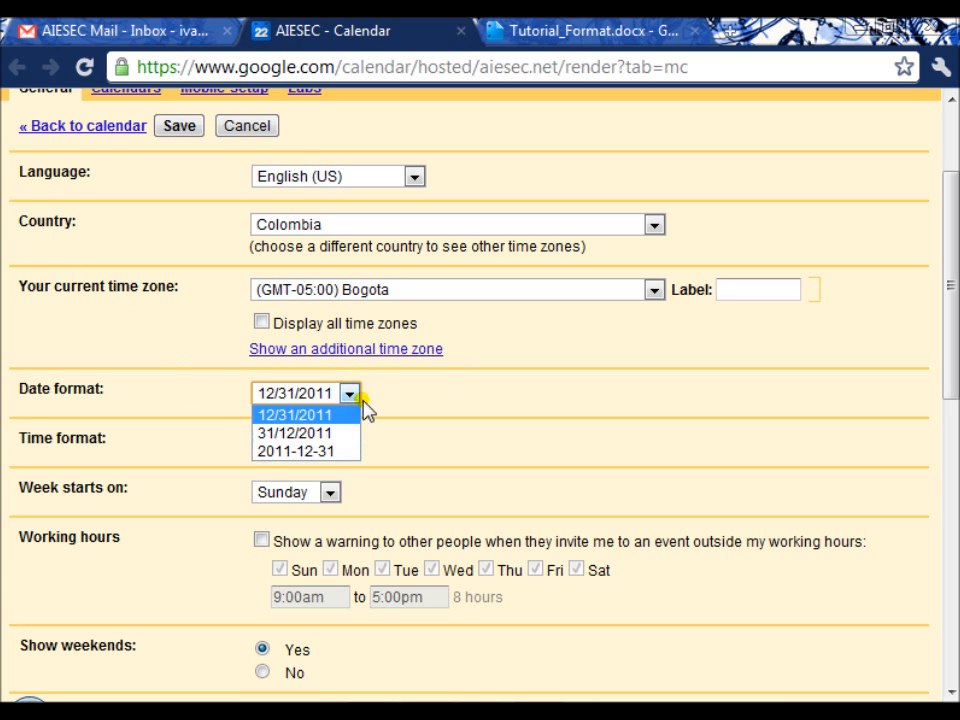
left_click(363, 406)
left_click(323, 443)
left_click(388, 456)
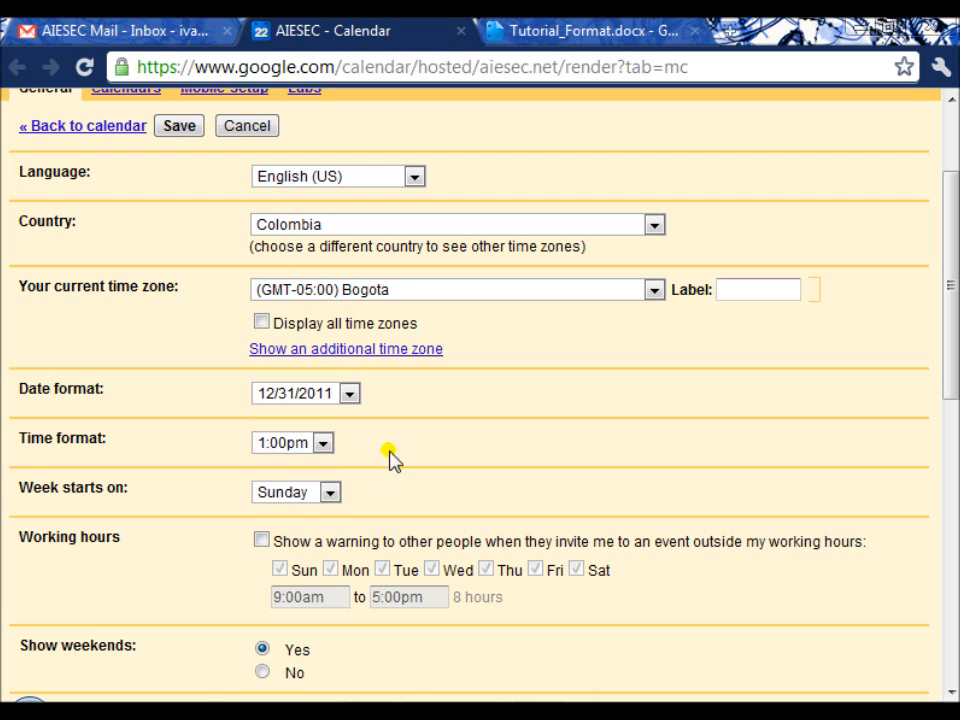
- Review the rest of the general settings, including the default view and custom view choices, without changing any
scroll(385, 440, "down", 3)
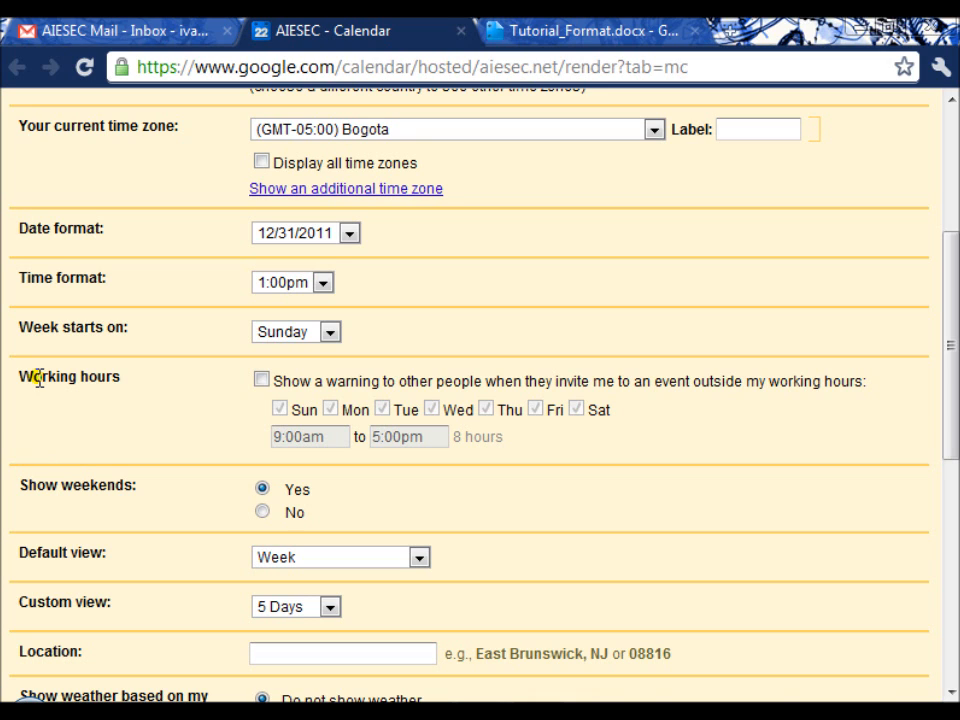
scroll(40, 377, "down", 3)
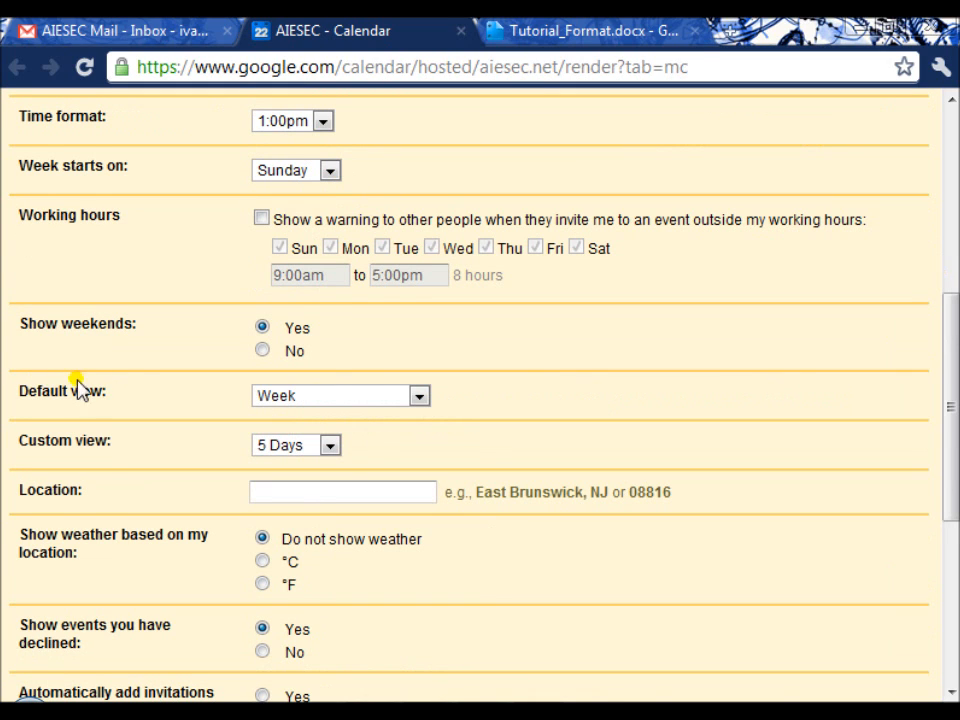
left_click(378, 398)
left_click(604, 399)
left_click(318, 446)
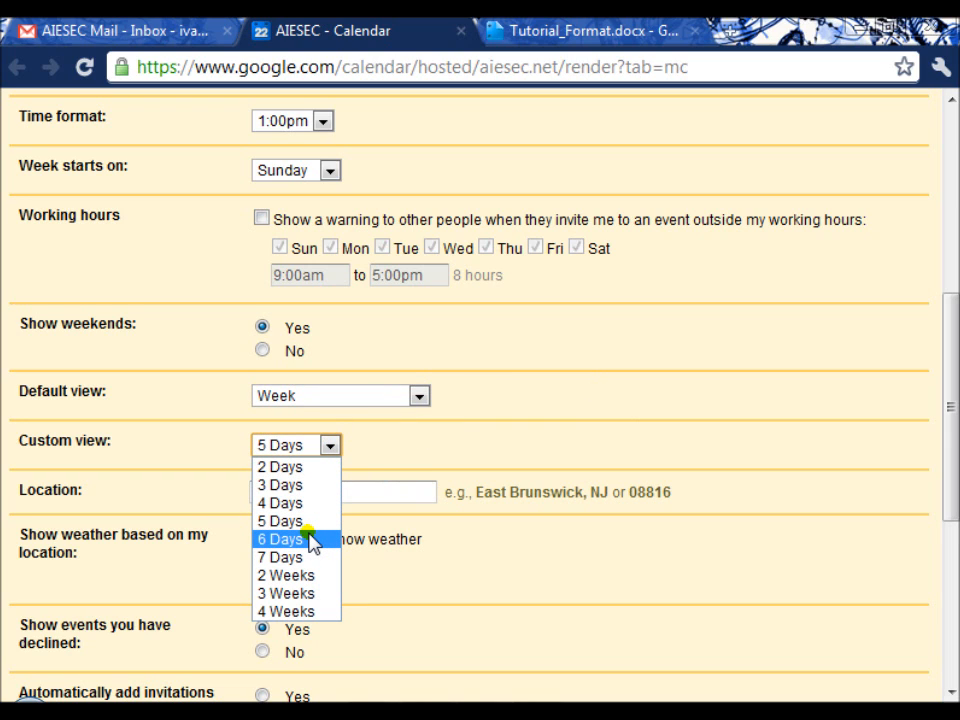
left_click(589, 398)
scroll(470, 376, "down", 3)
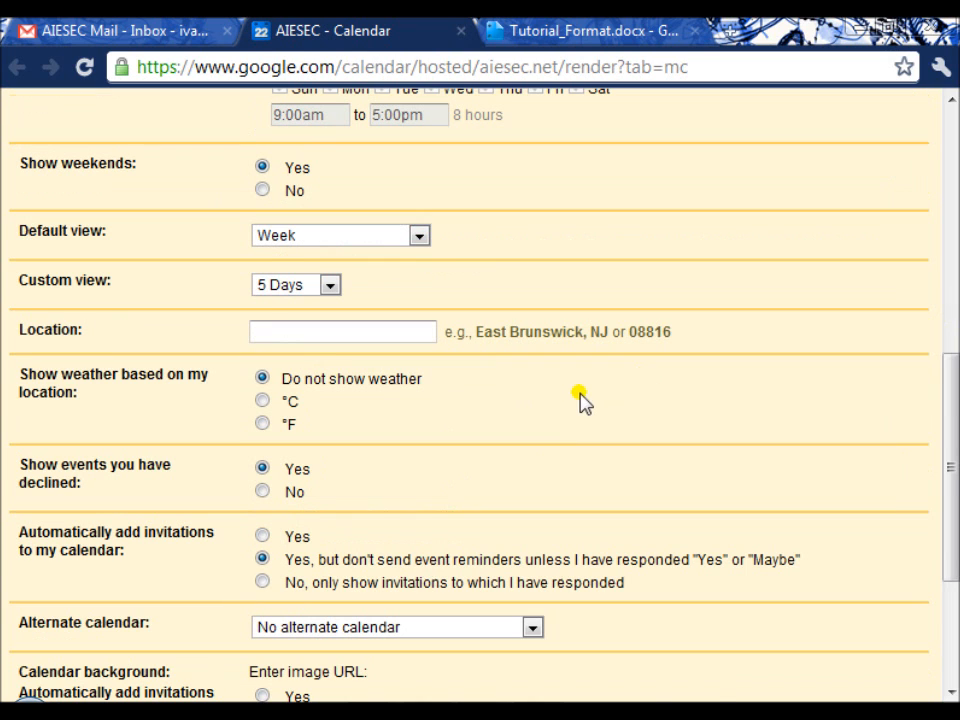
scroll(397, 400, "down", 3)
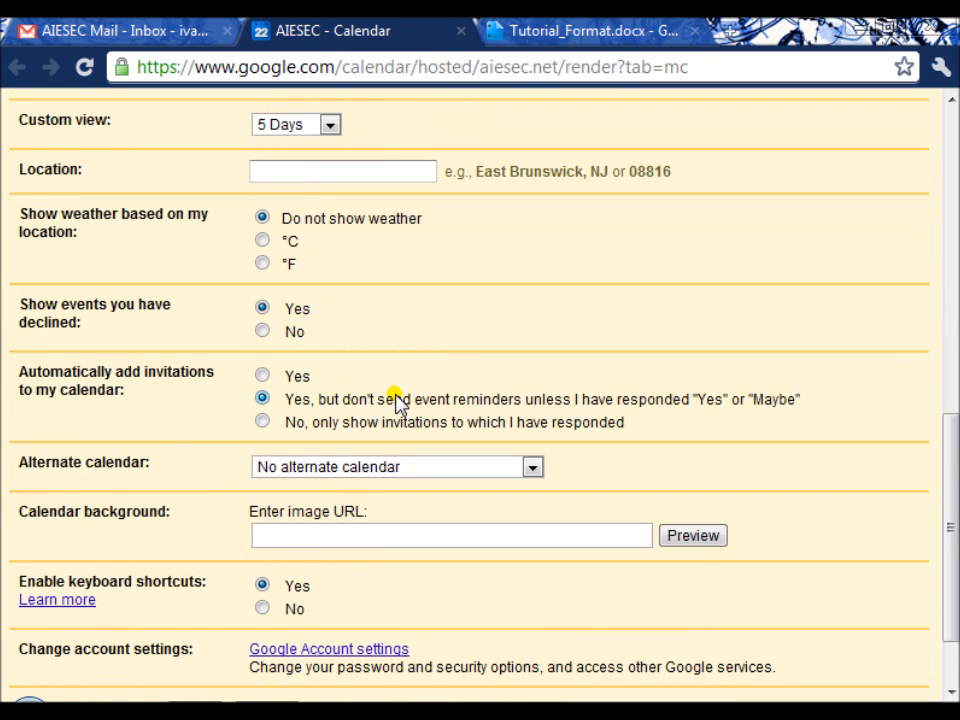
scroll(297, 517, "down", 2)
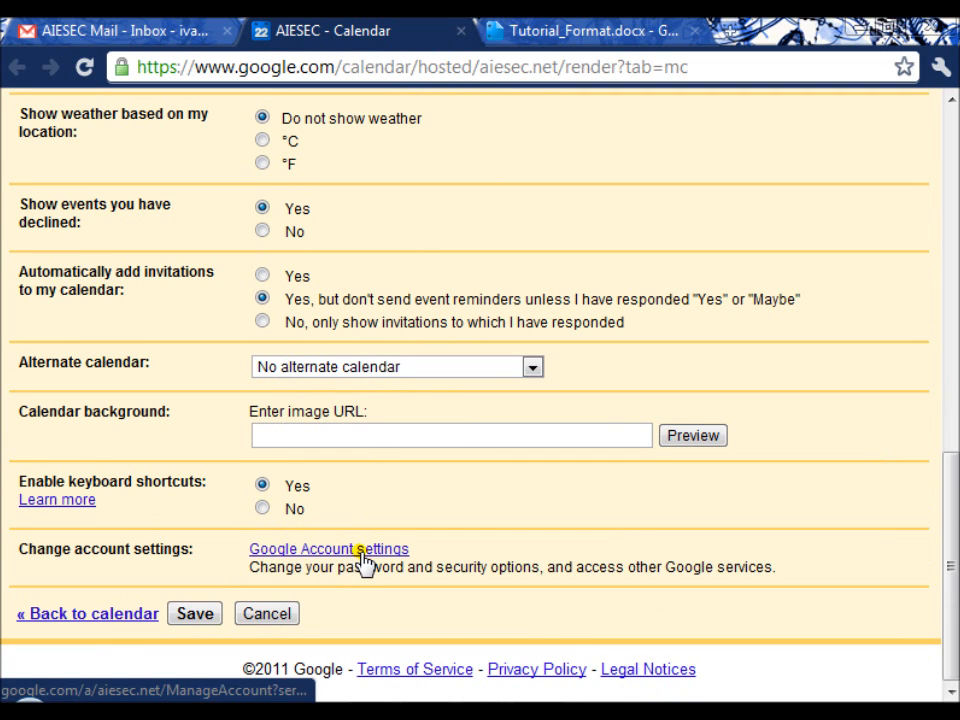
scroll(336, 561, "up", 10)
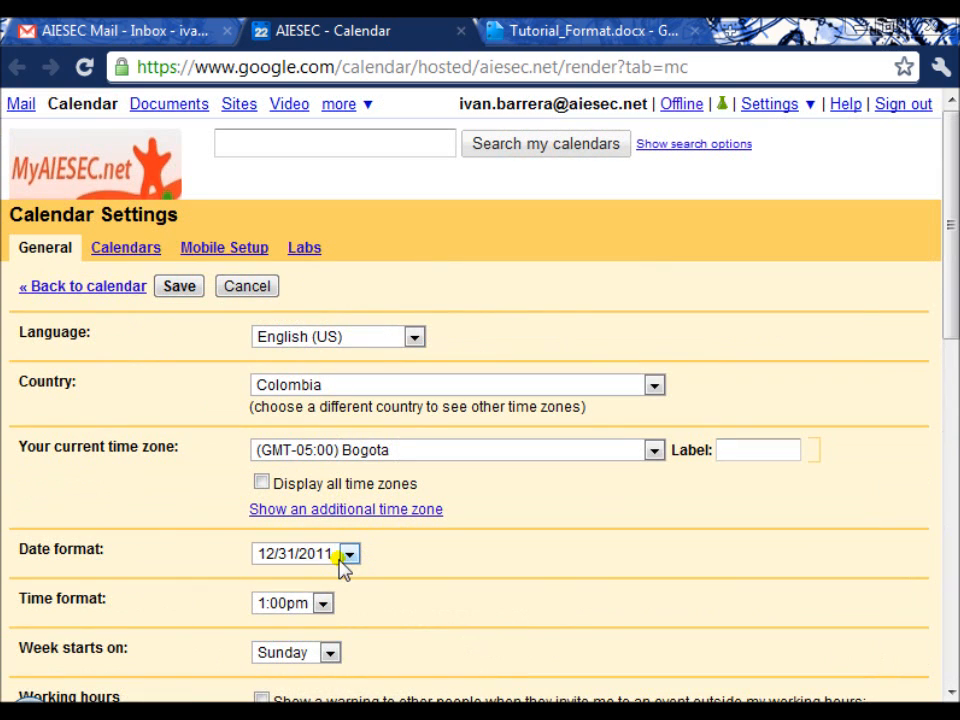
- View the mobile notification setup, and open the Labs settings to read the introduction about experimental features
left_click(230, 256)
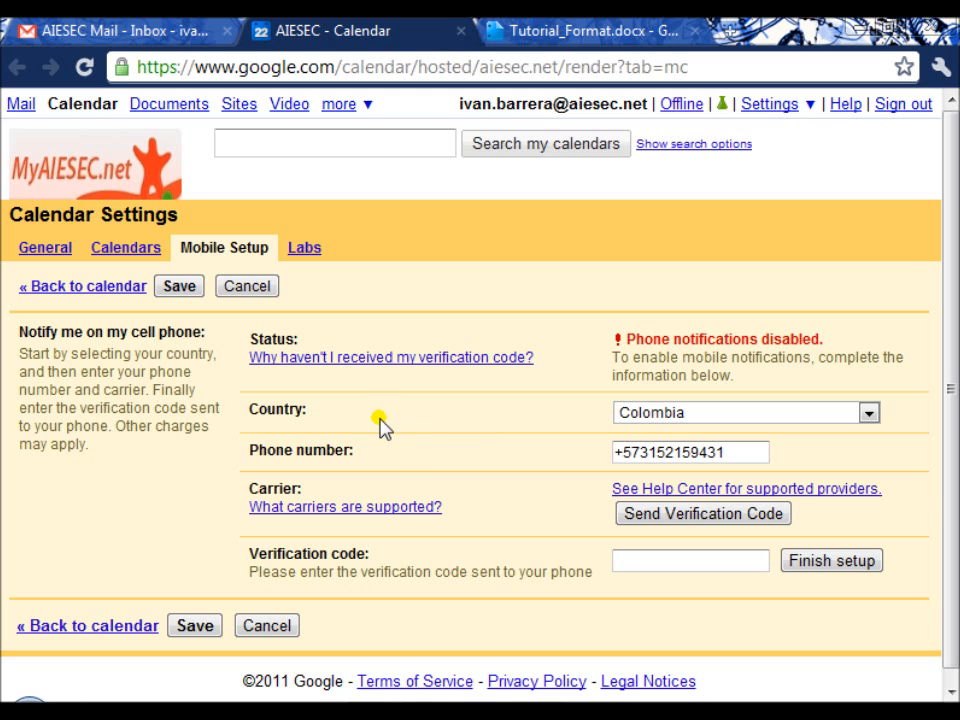
left_click(305, 250)
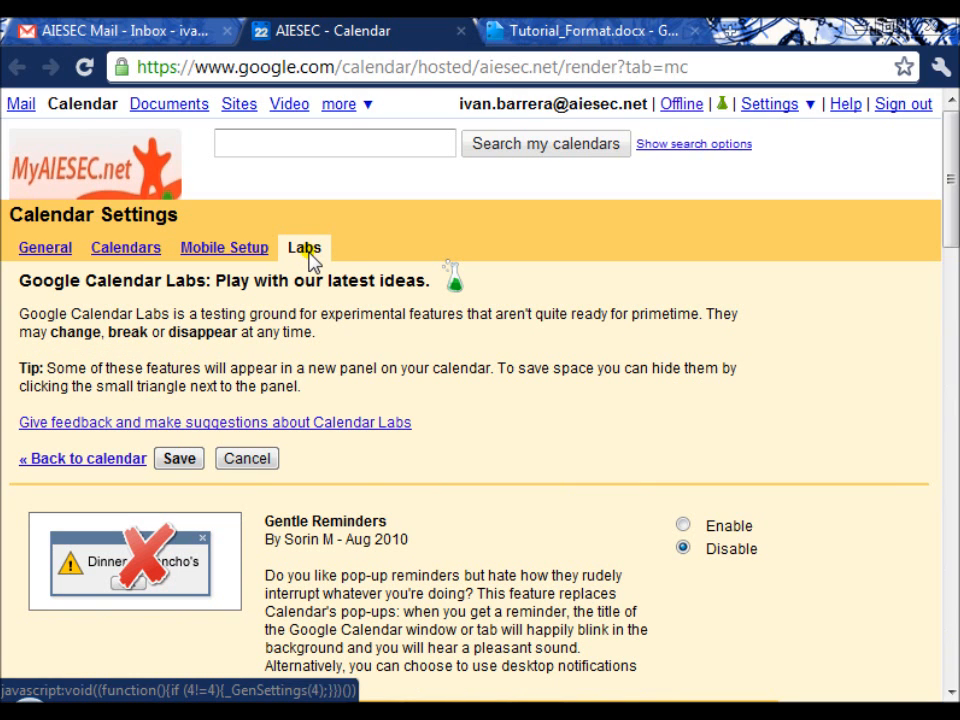
scroll(310, 270, "down", 3)
scroll(311, 271, "down", 3)
scroll(314, 271, "up", 3)
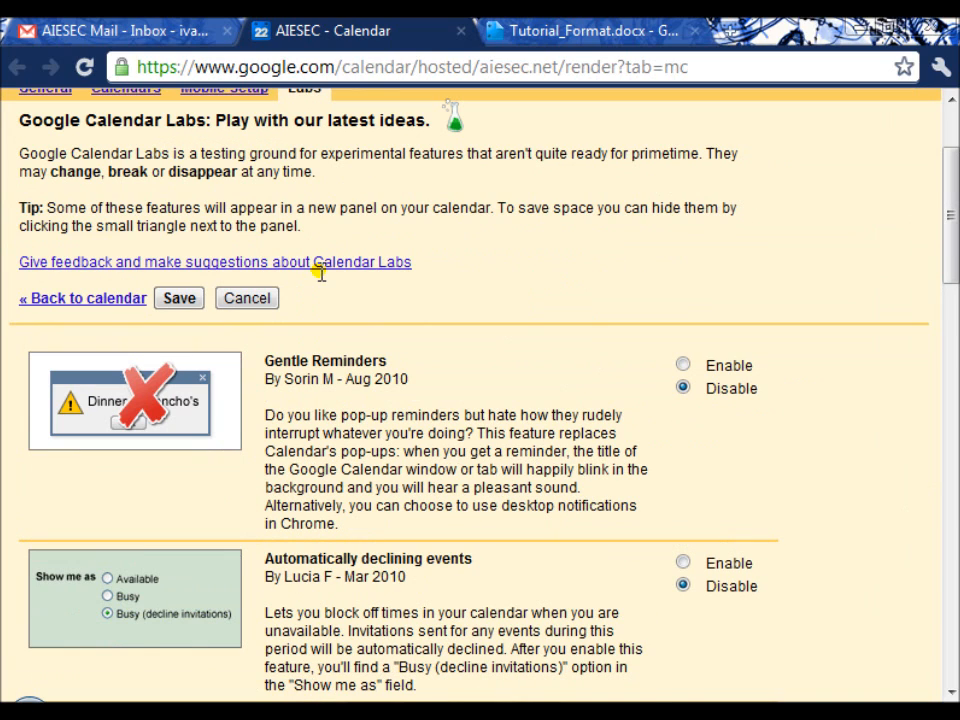
left_click_drag(318, 152, 463, 155)
scroll(450, 290, "up", 3)
scroll(440, 315, "down", 3)
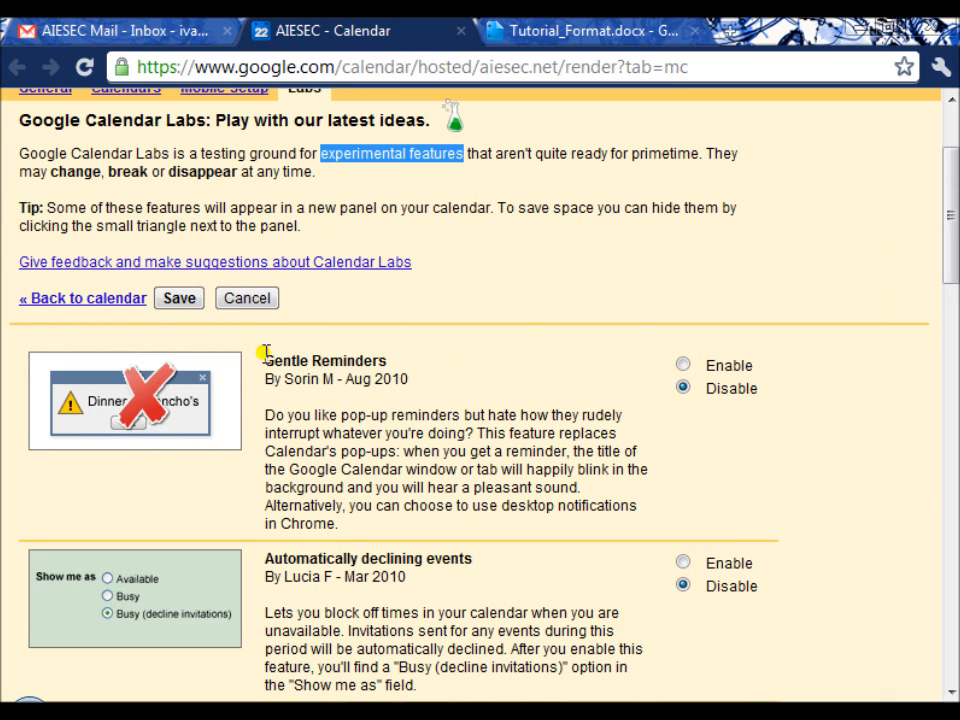
- Look through the Labs features from Gentle Reminders to World clock, and save the Labs settings as they are
scroll(330, 367, "down", 6)
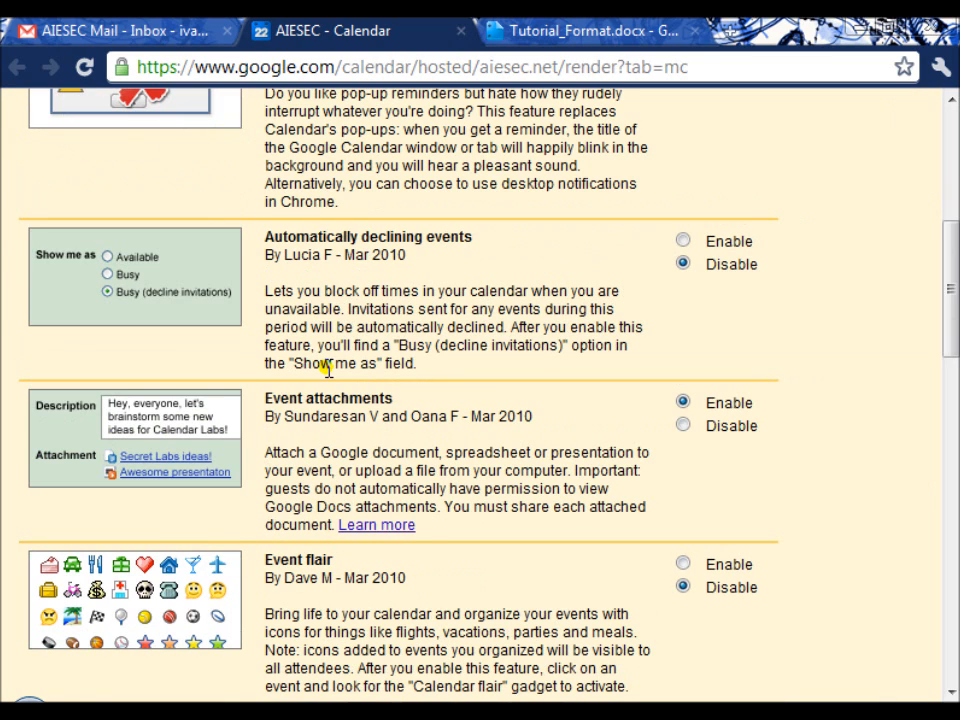
scroll(330, 405, "down", 6)
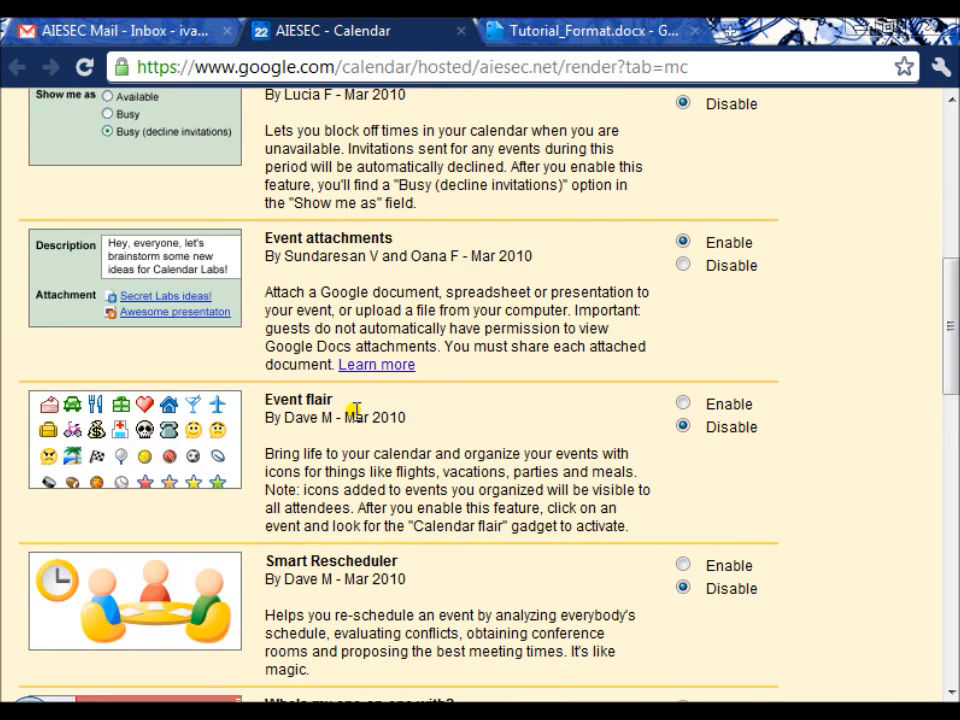
left_click_drag(266, 543, 410, 544)
scroll(430, 547, "down", 3)
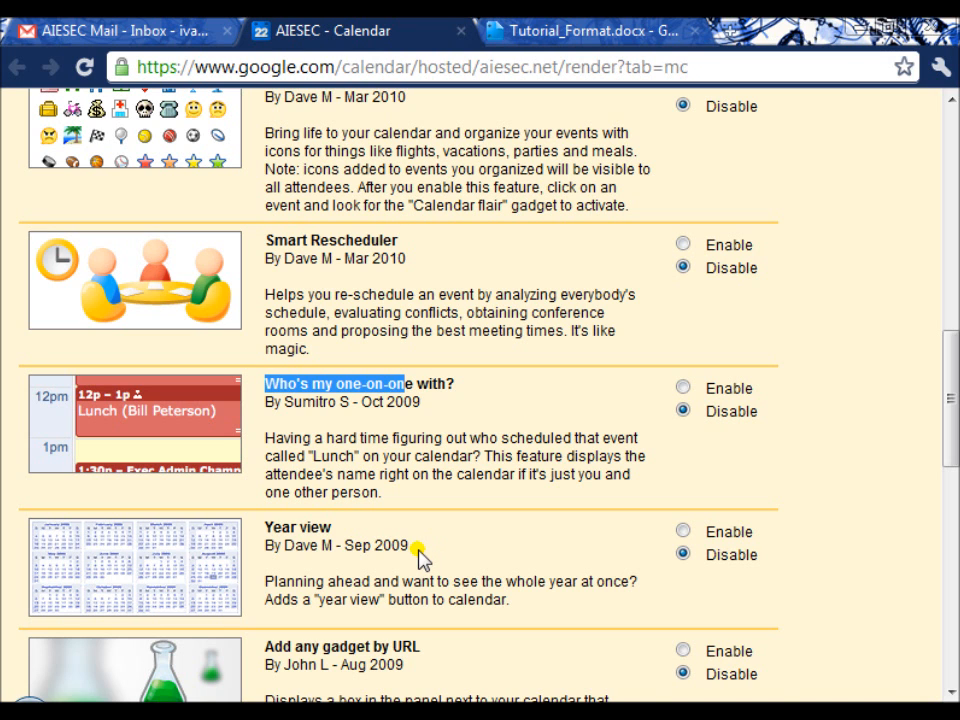
scroll(279, 444, "down", 9)
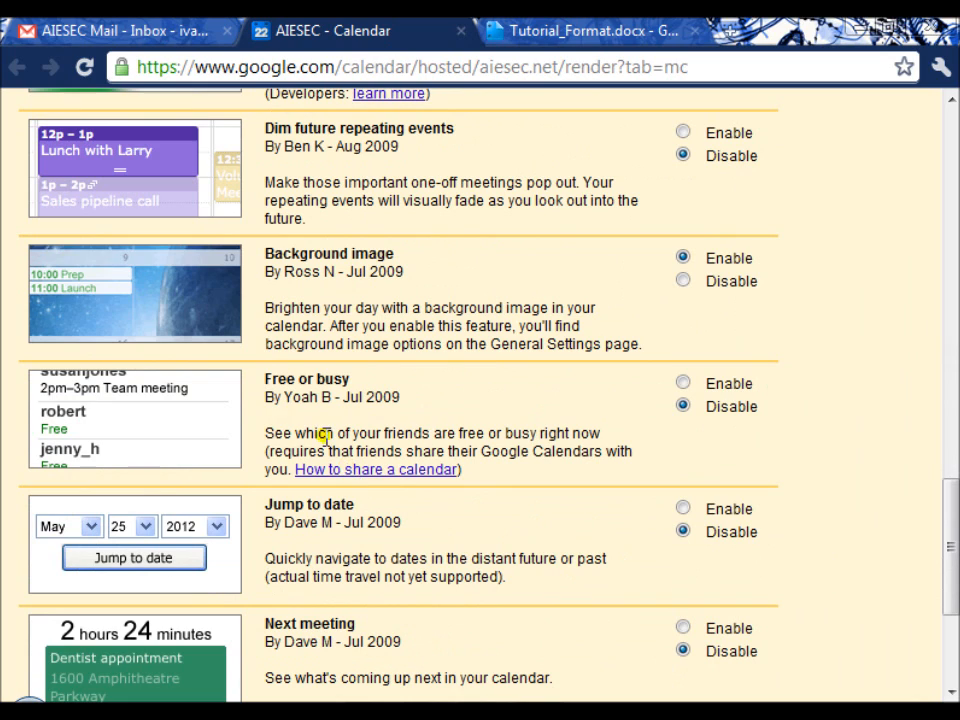
left_click_drag(277, 380, 350, 381)
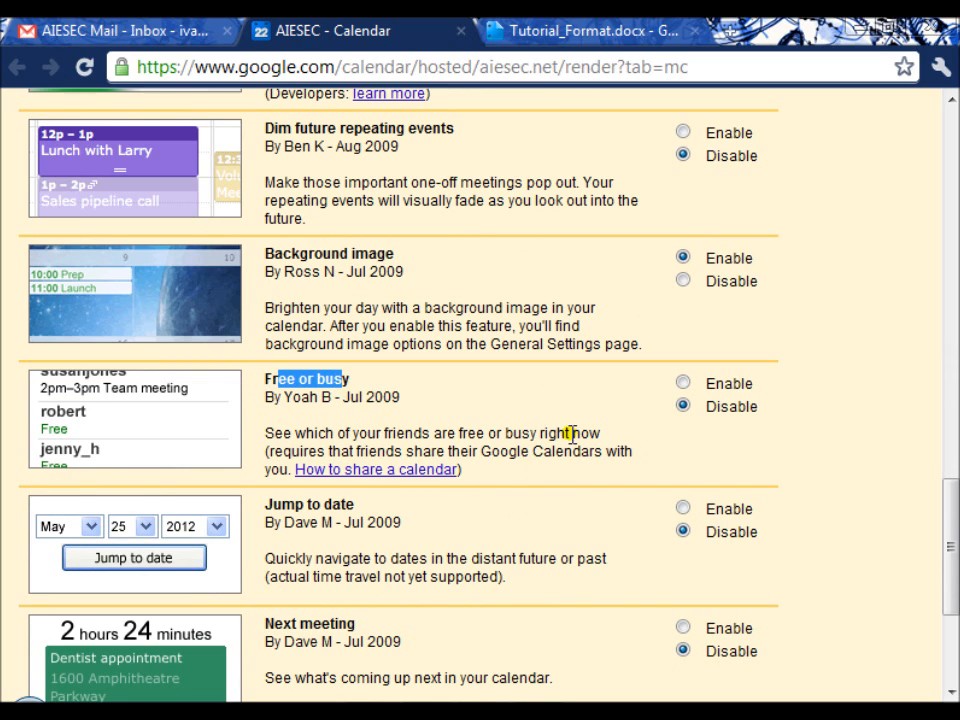
left_click_drag(377, 433, 441, 433)
scroll(590, 446, "down", 3)
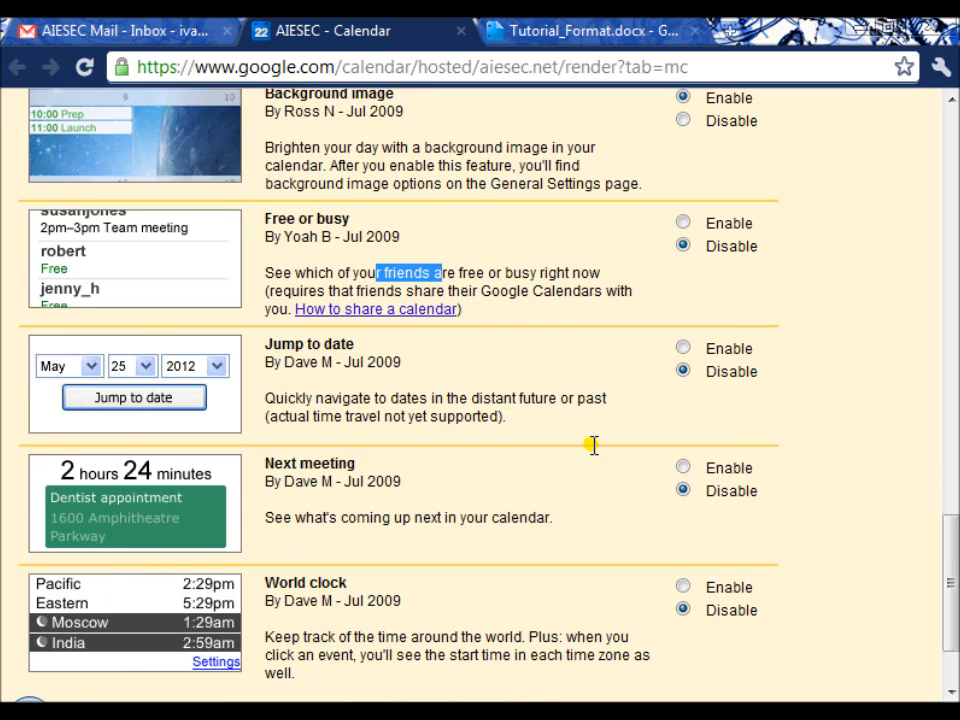
scroll(574, 454, "down", 3)
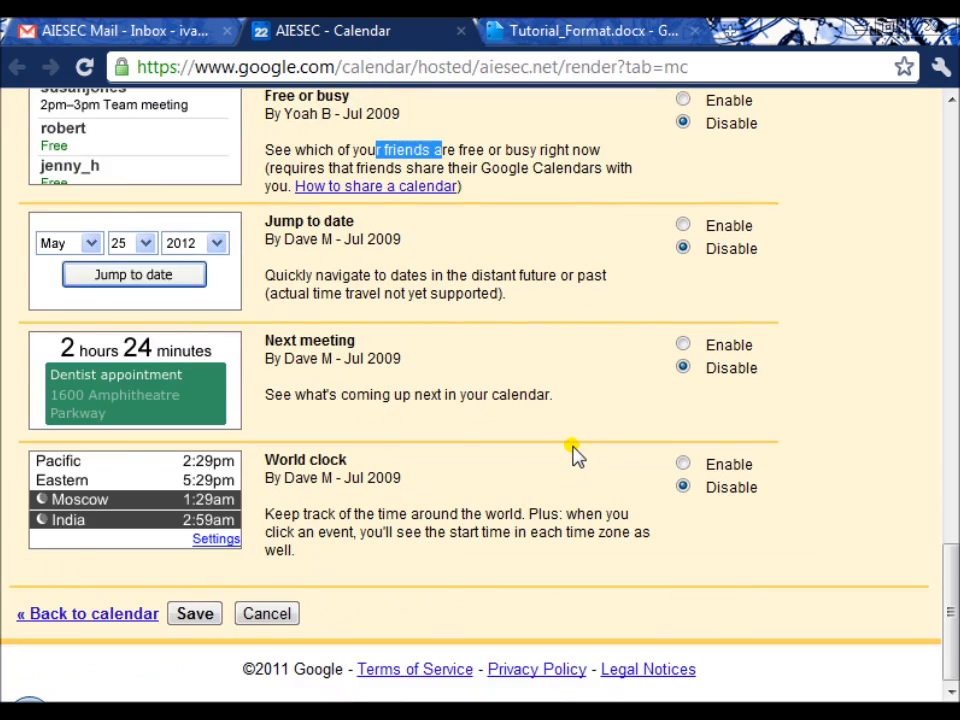
scroll(574, 454, "up", 8)
scroll(574, 454, "down", 8)
scroll(570, 460, "up", 15)
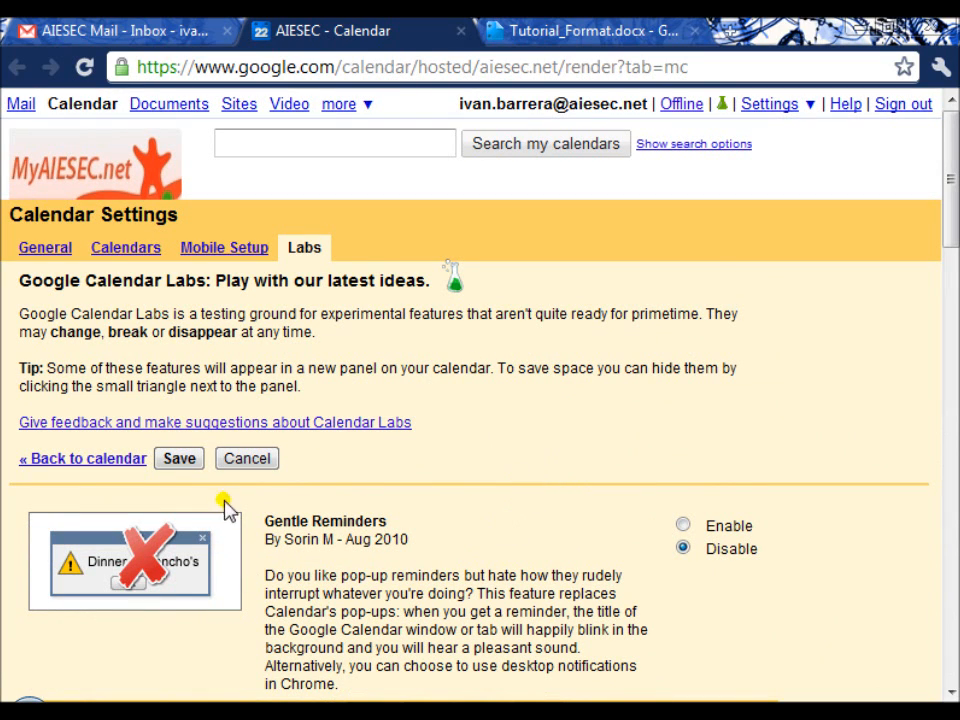
left_click(181, 462)
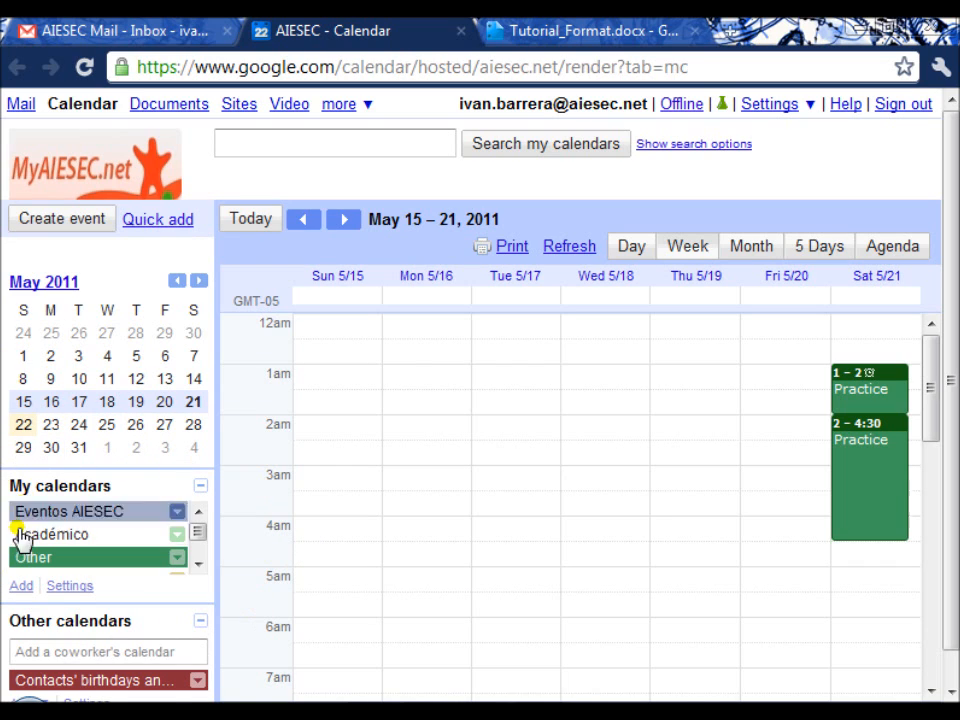
- Open the settings for My calendars and permanently delete the Other calendar for everyone
left_click(72, 587)
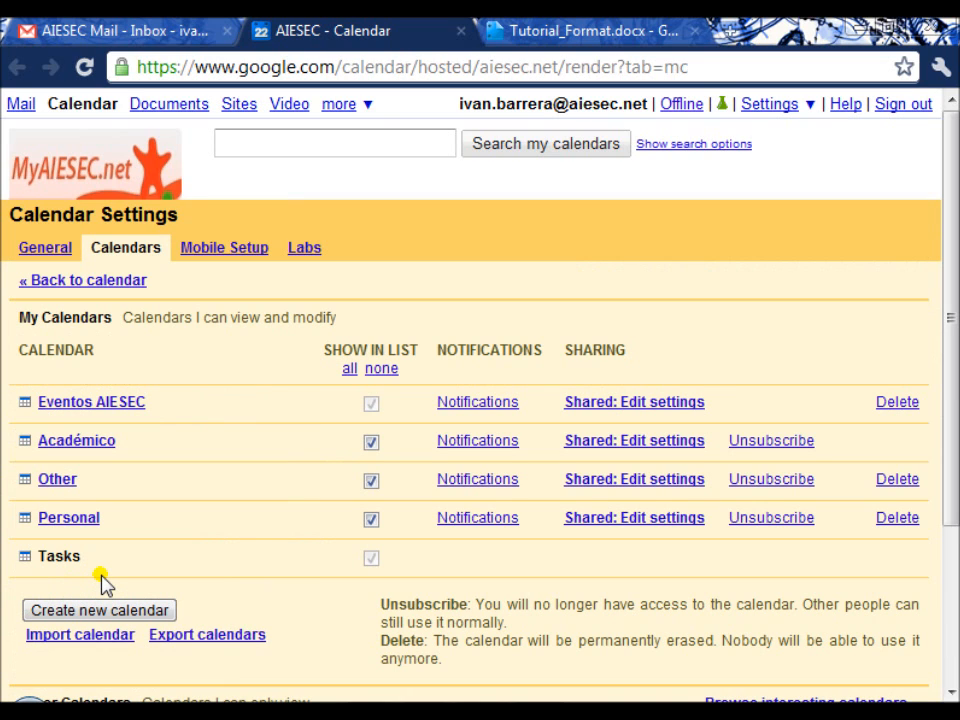
scroll(107, 482, "down", 2)
scroll(210, 467, "up", 2)
left_click(897, 479)
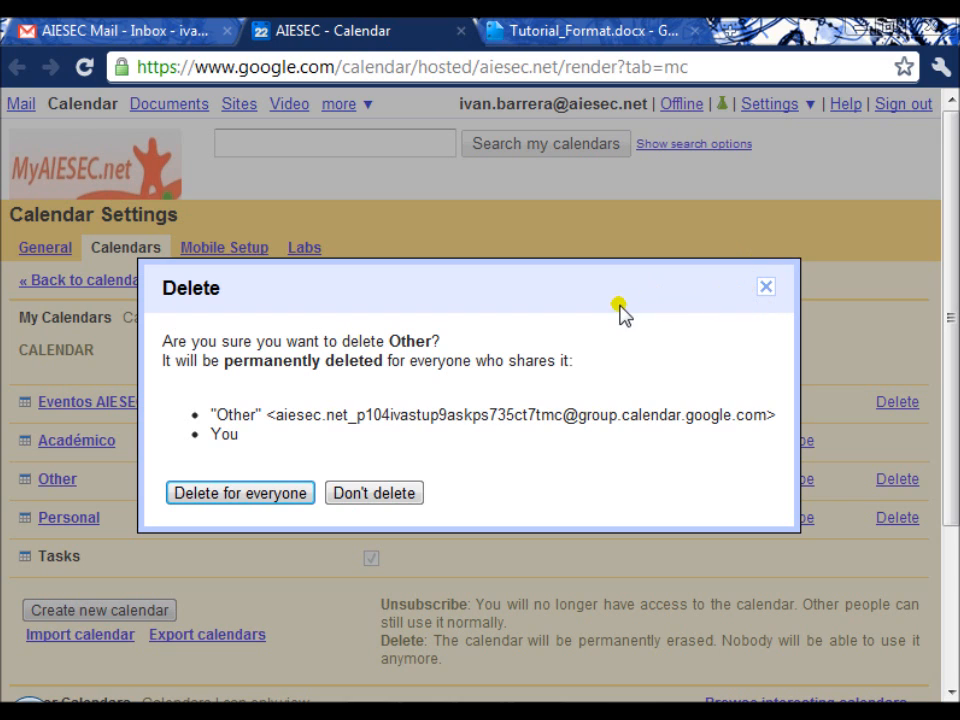
left_click(258, 493)
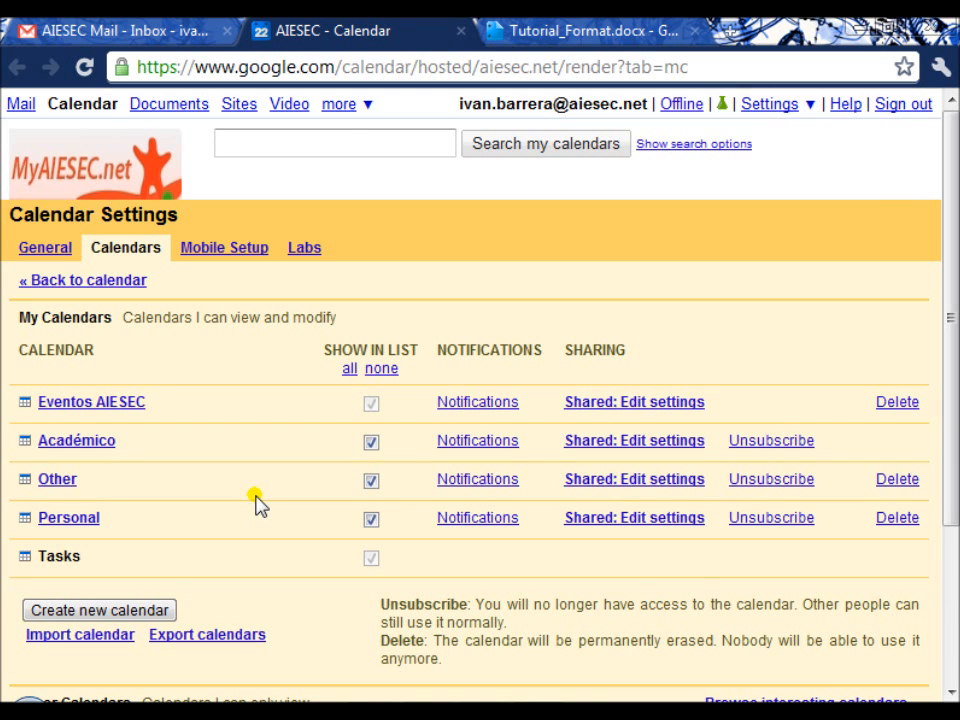
- Examine the list visibility options of the remaining calendars and the import and export options
scroll(280, 490, "down", 2)
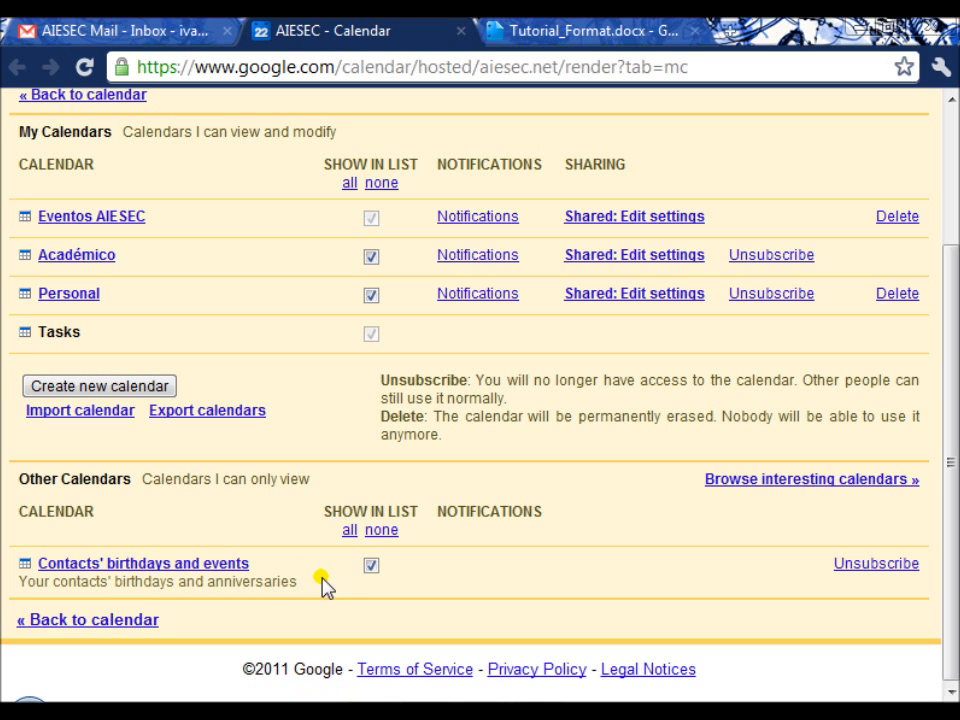
scroll(360, 565, "up", 3)
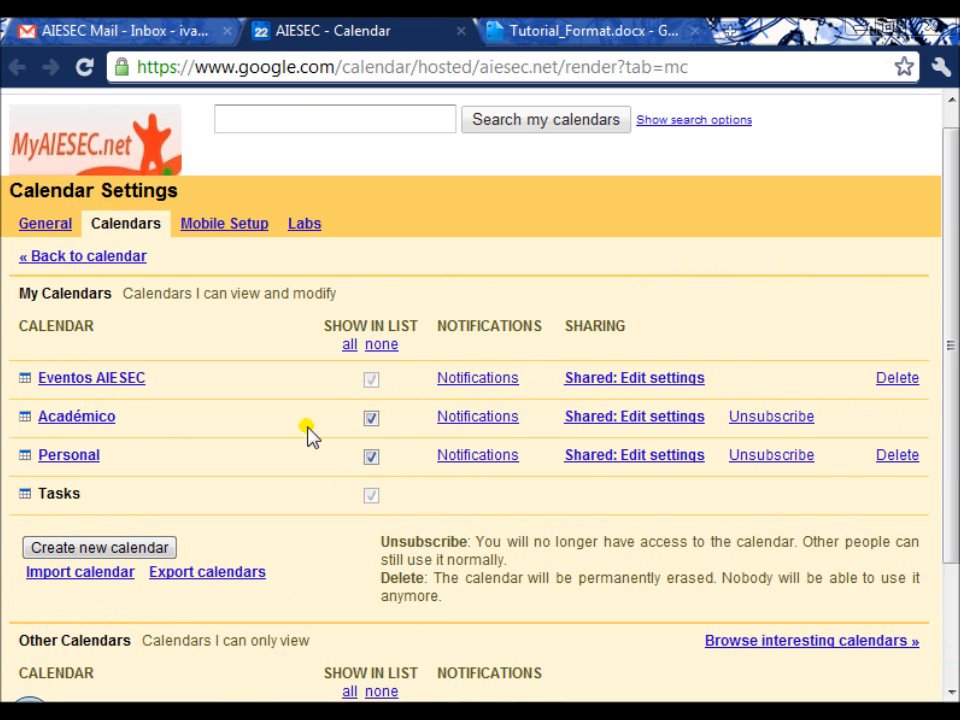
left_click(370, 416)
scroll(265, 422, "down", 3)
scroll(265, 422, "up", 3)
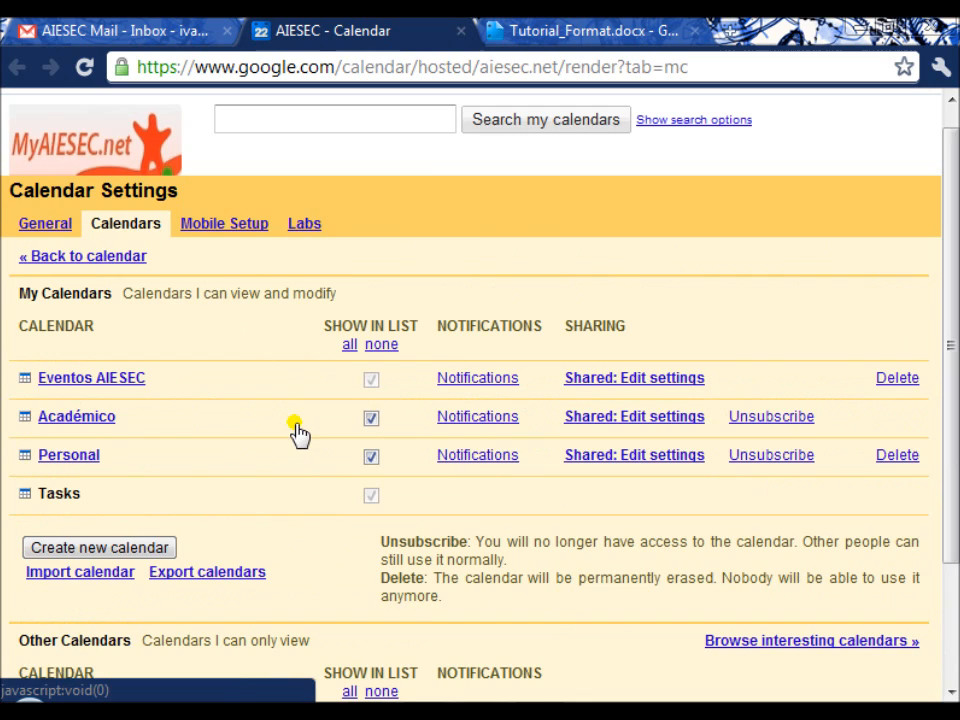
scroll(288, 430, "down", 3)
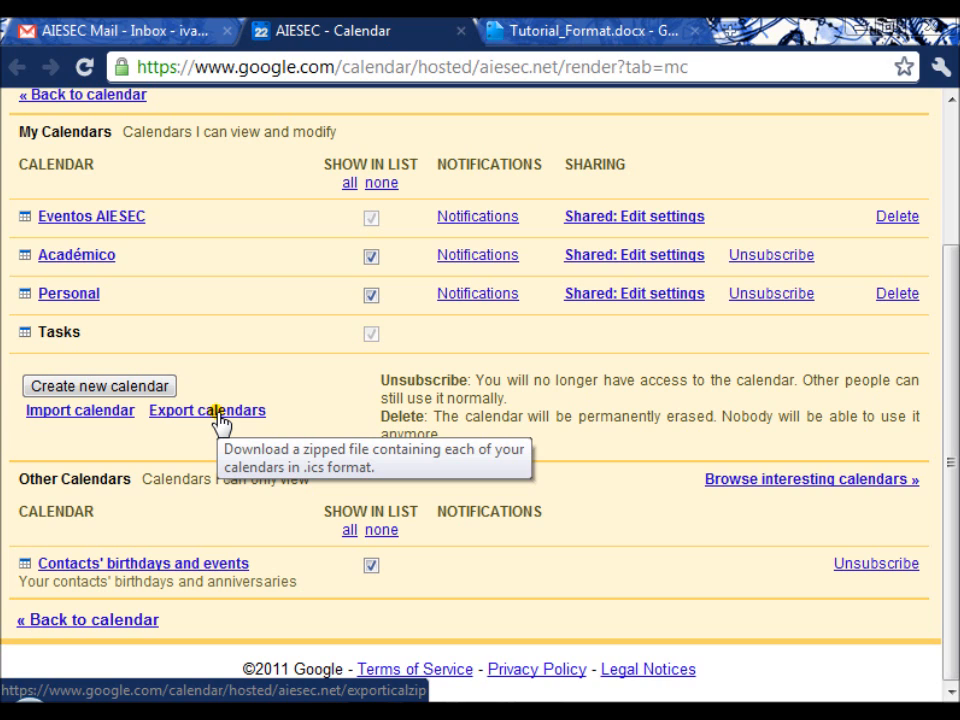
scroll(242, 354, "up", 3)
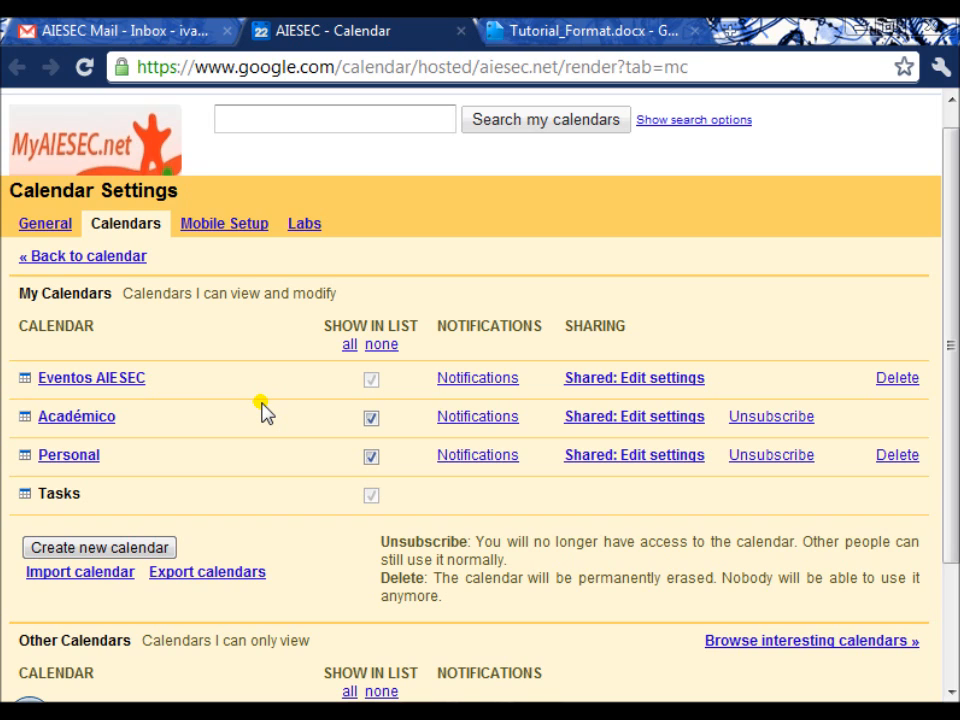
- Open the details of the Eventos AIESEC calendar and look over its description, location, embed code and address sections
left_click(106, 387)
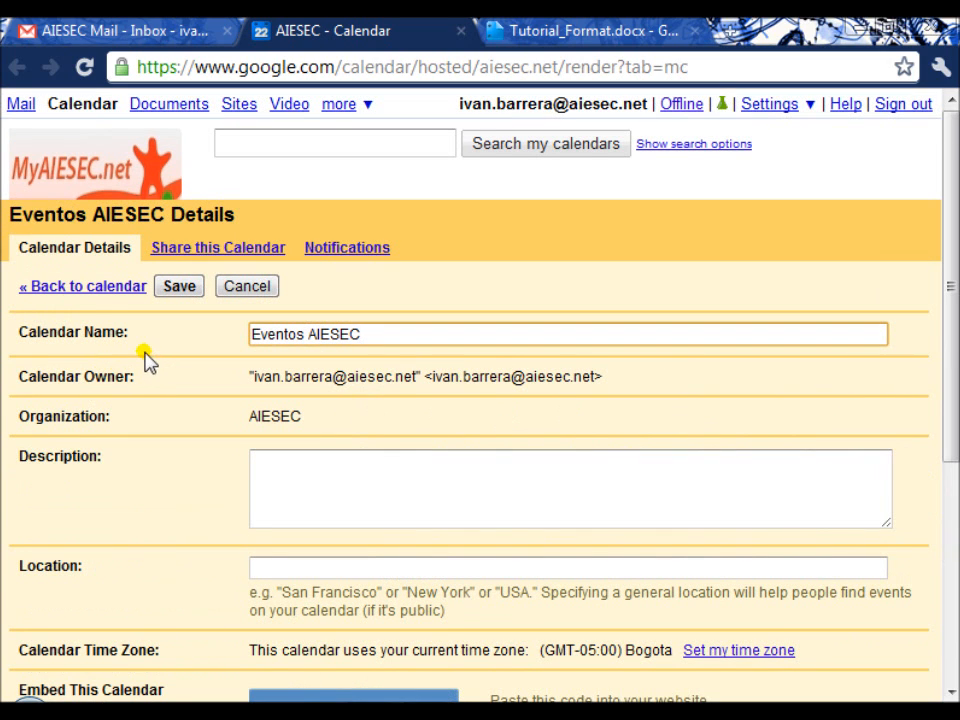
left_click(294, 461)
scroll(300, 445, "down", 3)
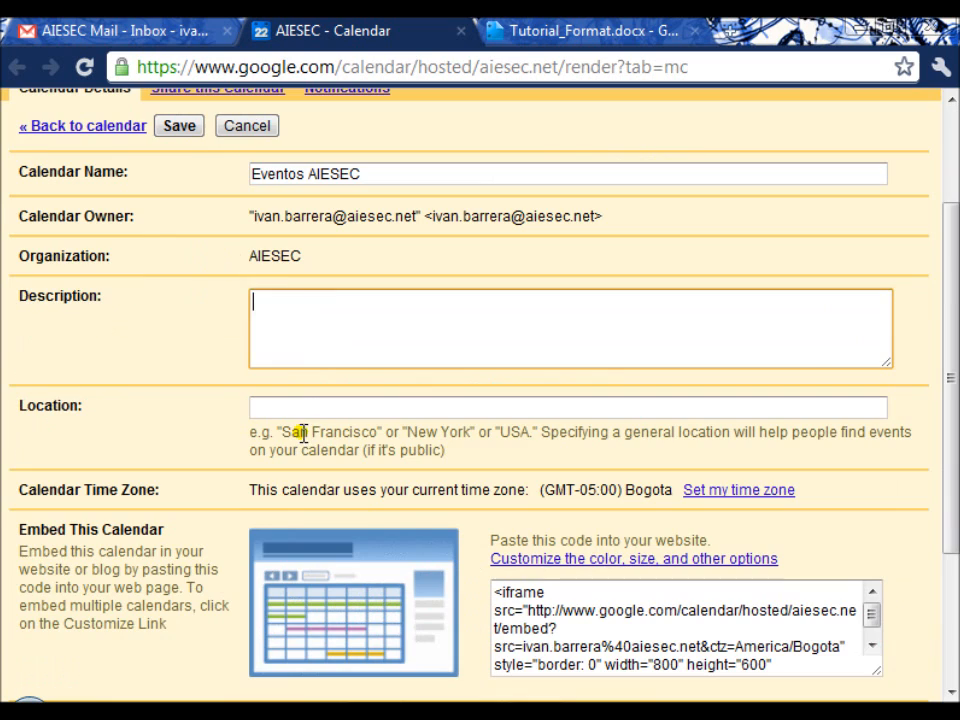
left_click(302, 402)
scroll(302, 400, "down", 3)
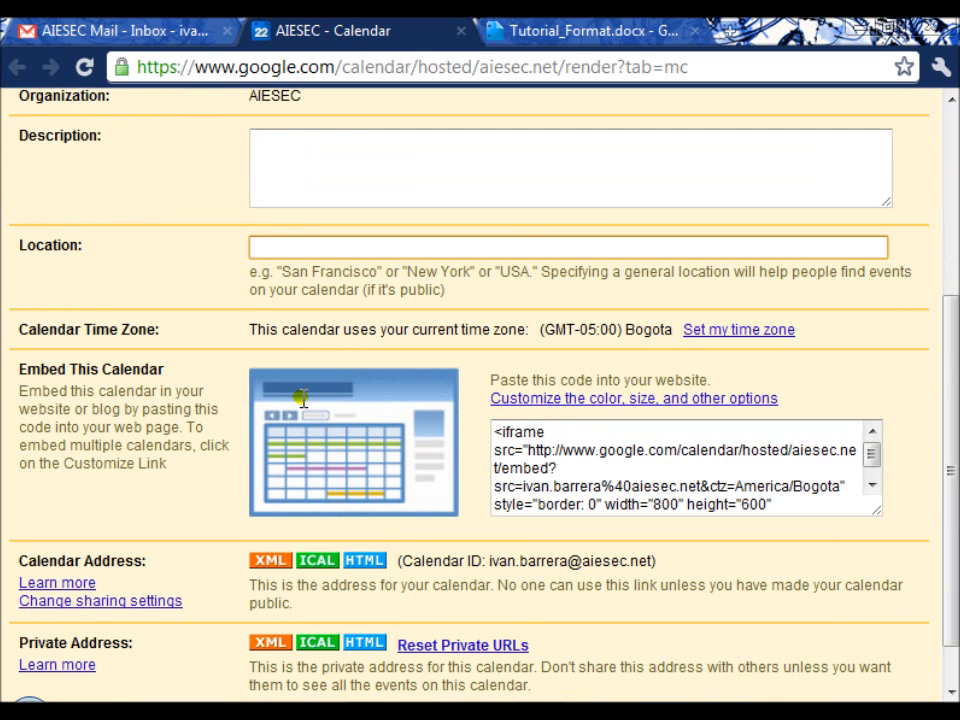
- Look over the Eventos AIESEC calendar's address sections and its sharing options, including the permission levels for the person it is shared with
scroll(386, 334, "down", 2)
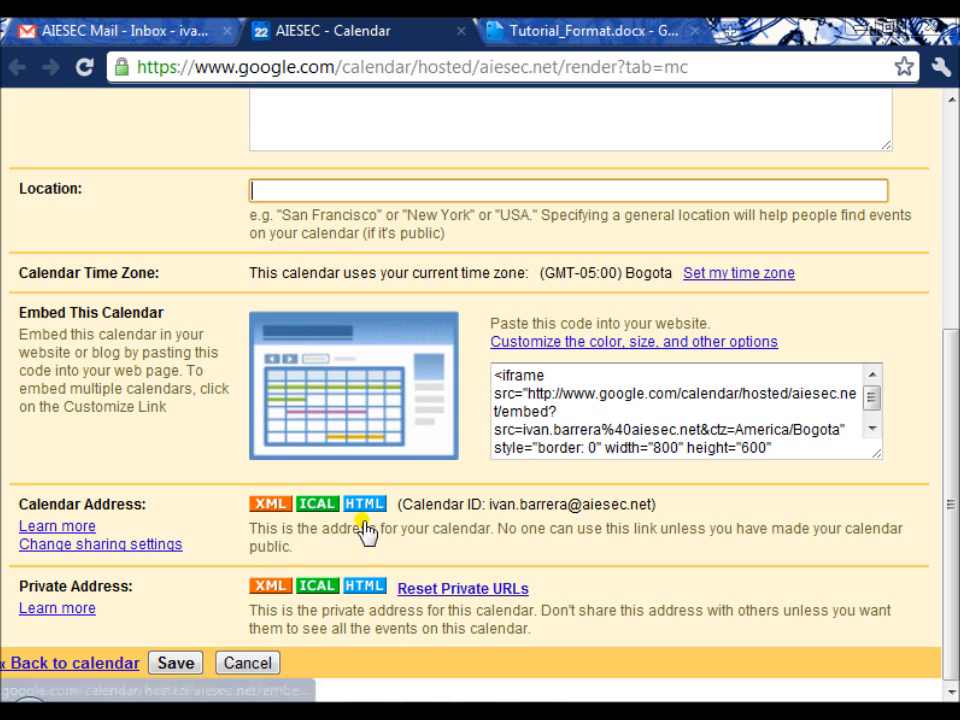
scroll(180, 596, "up", 2)
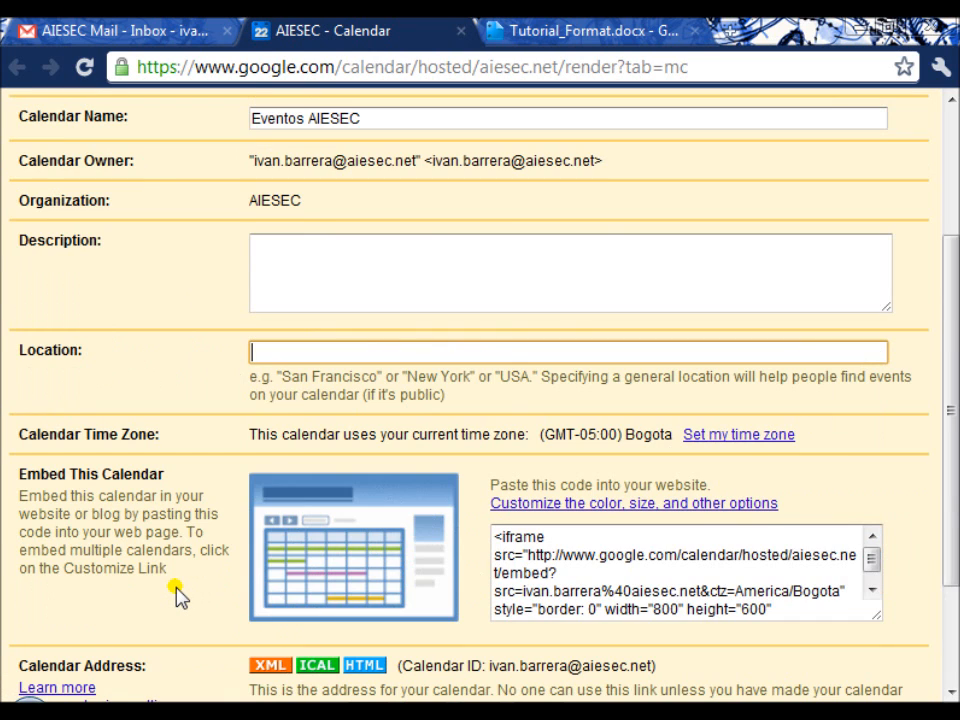
scroll(178, 594, "up", 3)
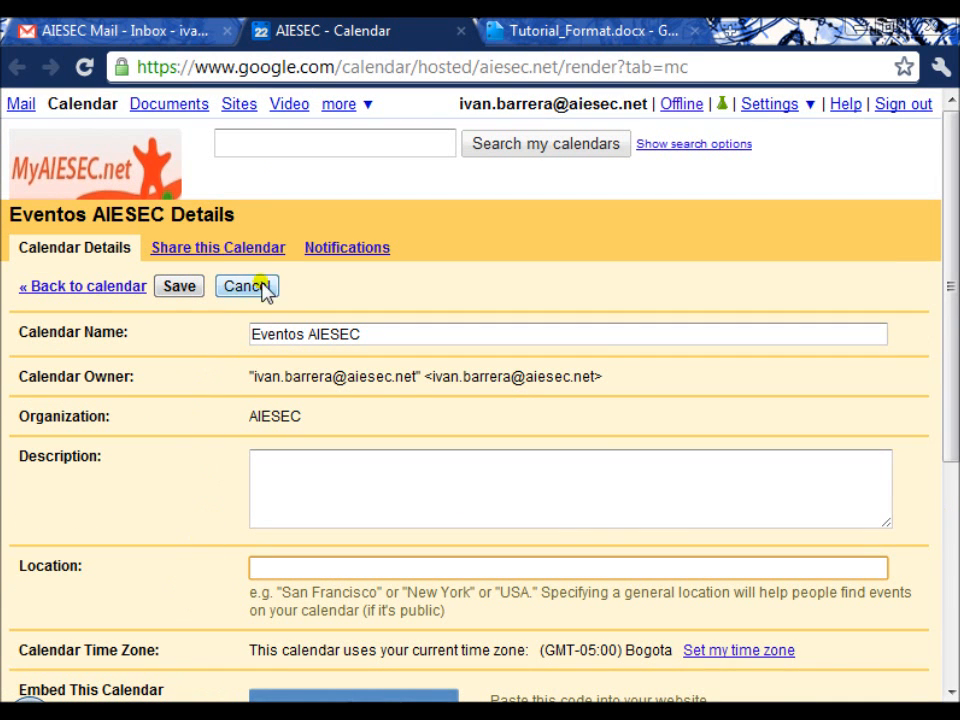
left_click(247, 254)
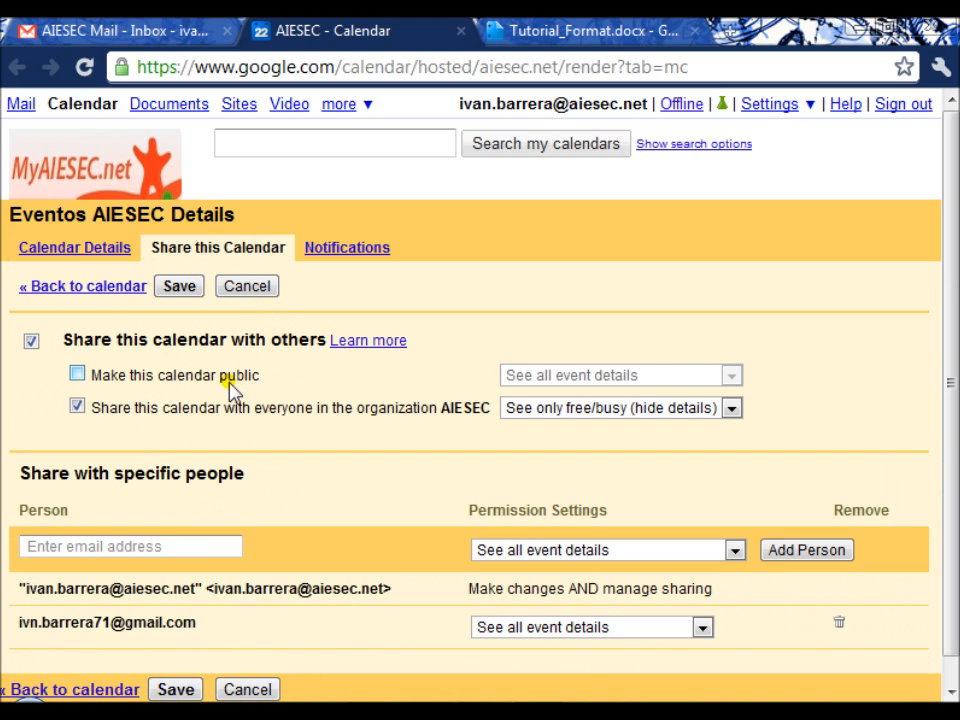
left_click(158, 545)
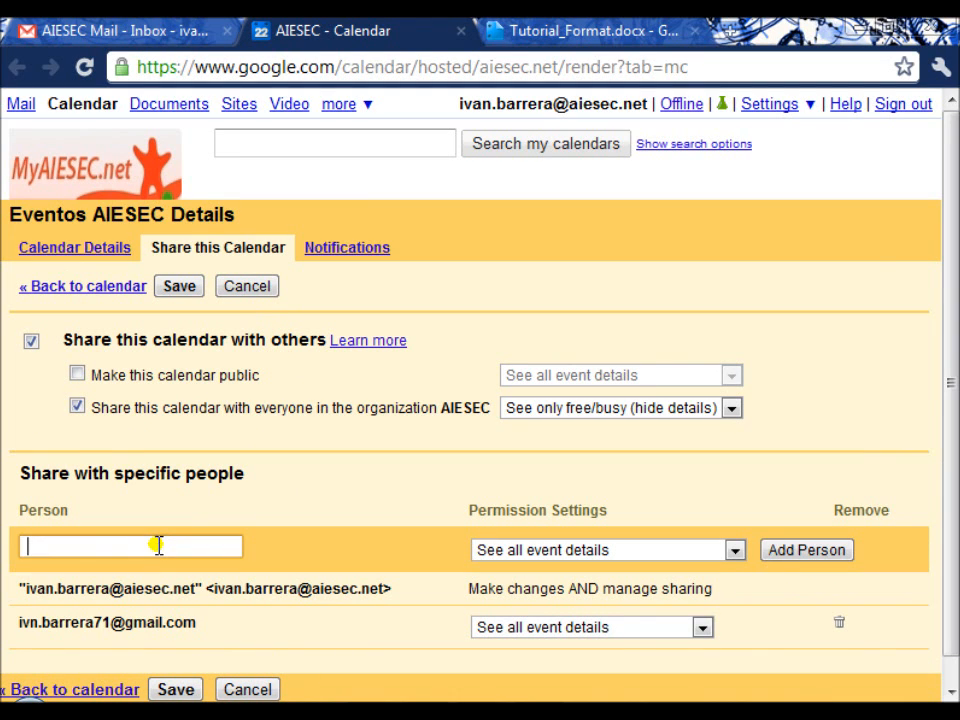
left_click(695, 630)
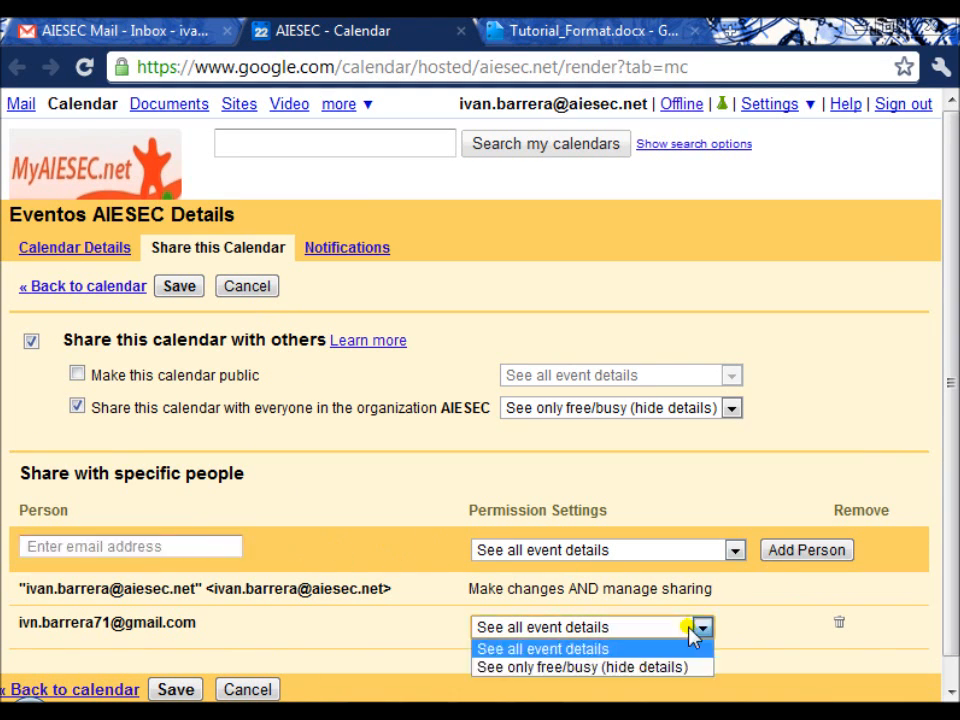
left_click(768, 629)
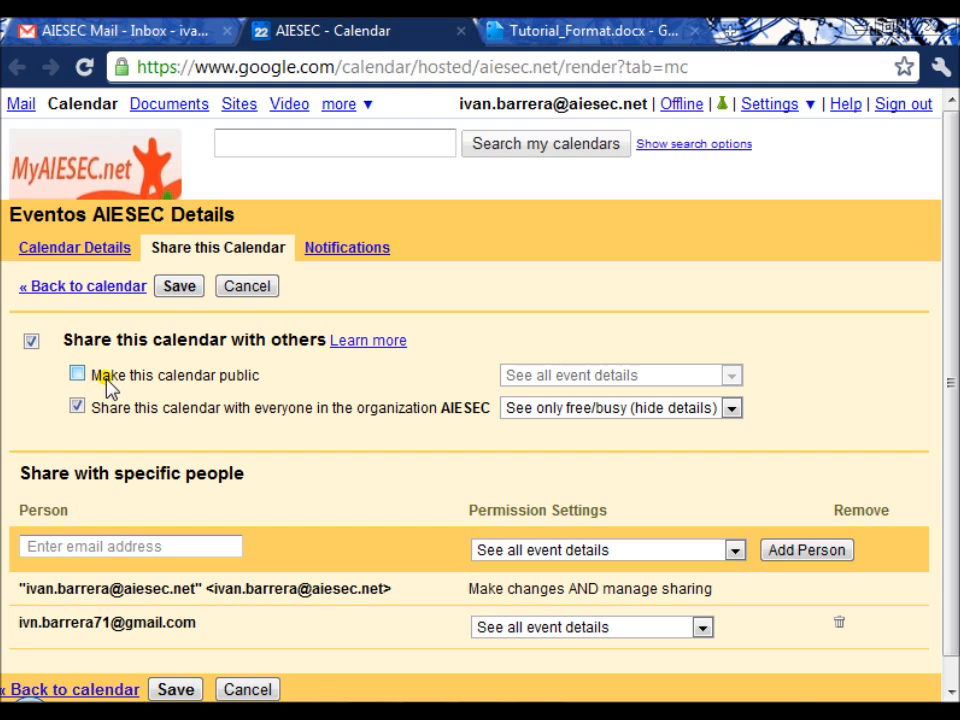
- Examine the Eventos AIESEC calendar's notification settings, covering the default event reminders and the email and SMS choices
left_click(343, 255)
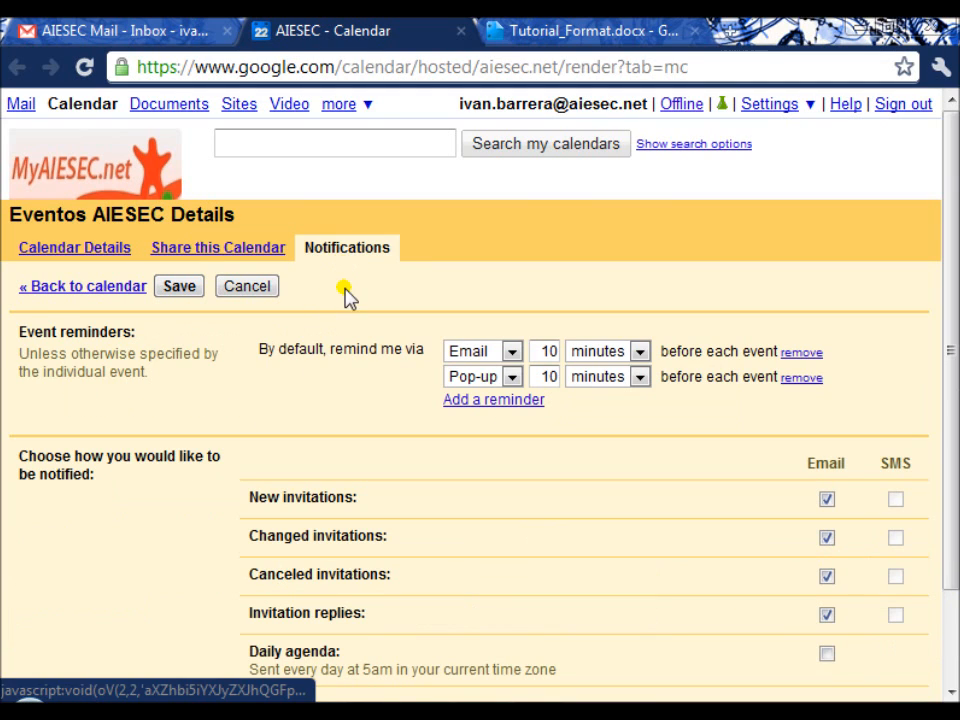
scroll(343, 300, "down", 2)
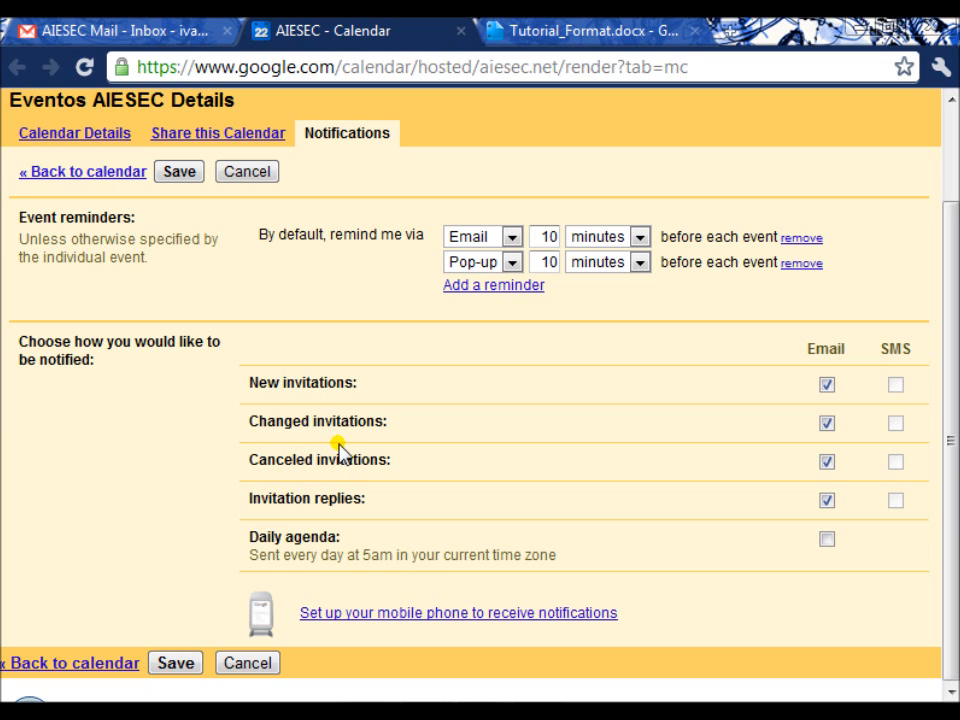
scroll(340, 452, "up", 2)
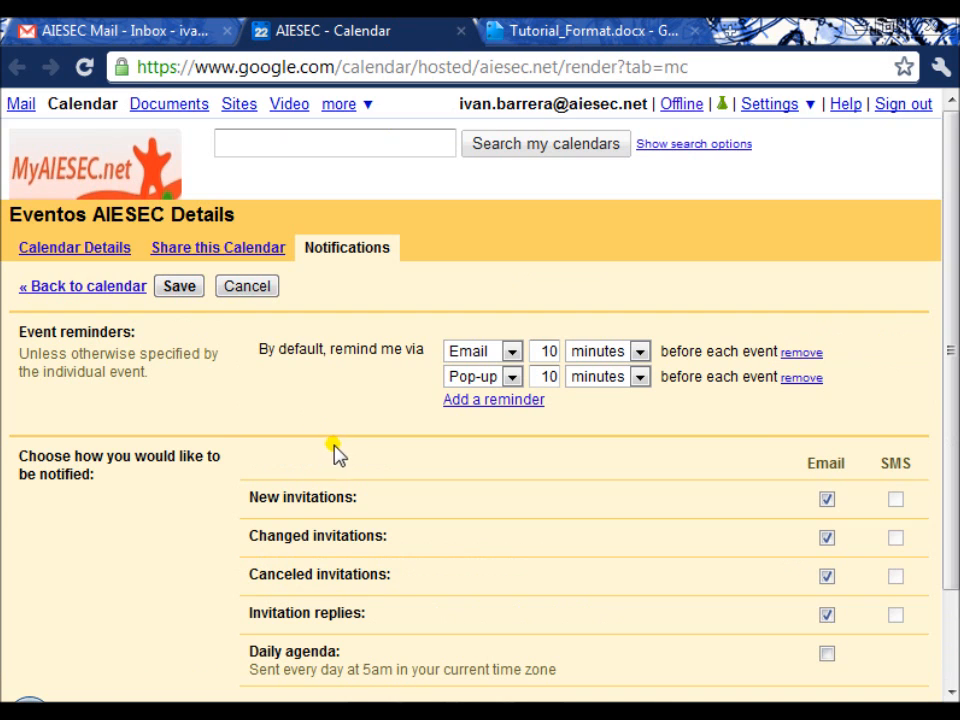
- View the HTML calendar address of the Eventos AIESEC calendar, and save the calendar's details as they are
left_click(108, 255)
scroll(118, 253, "down", 4)
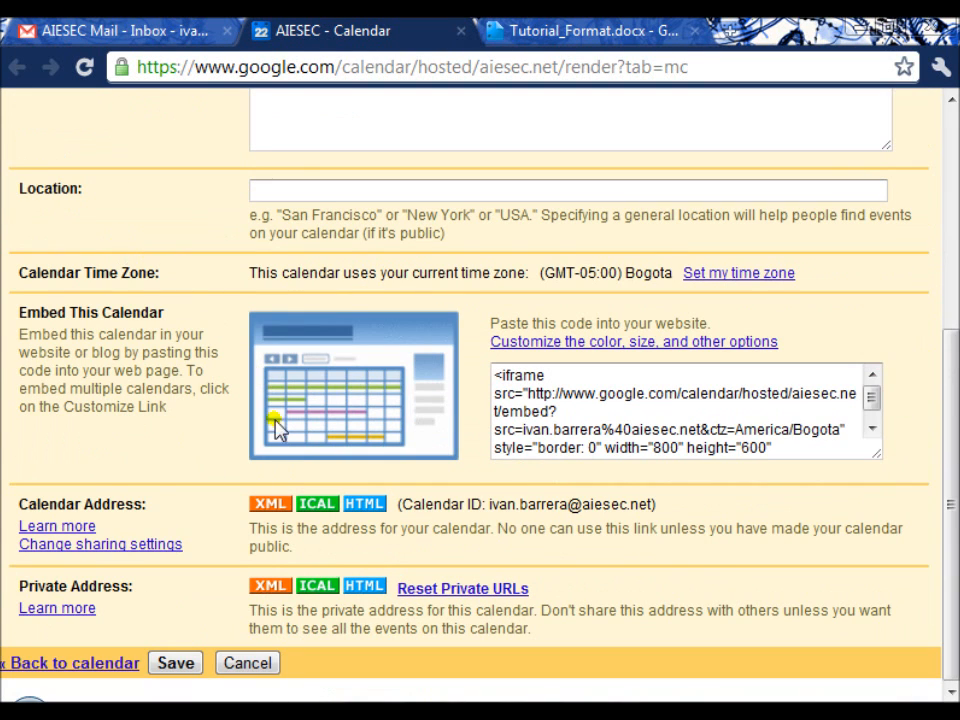
left_click(364, 505)
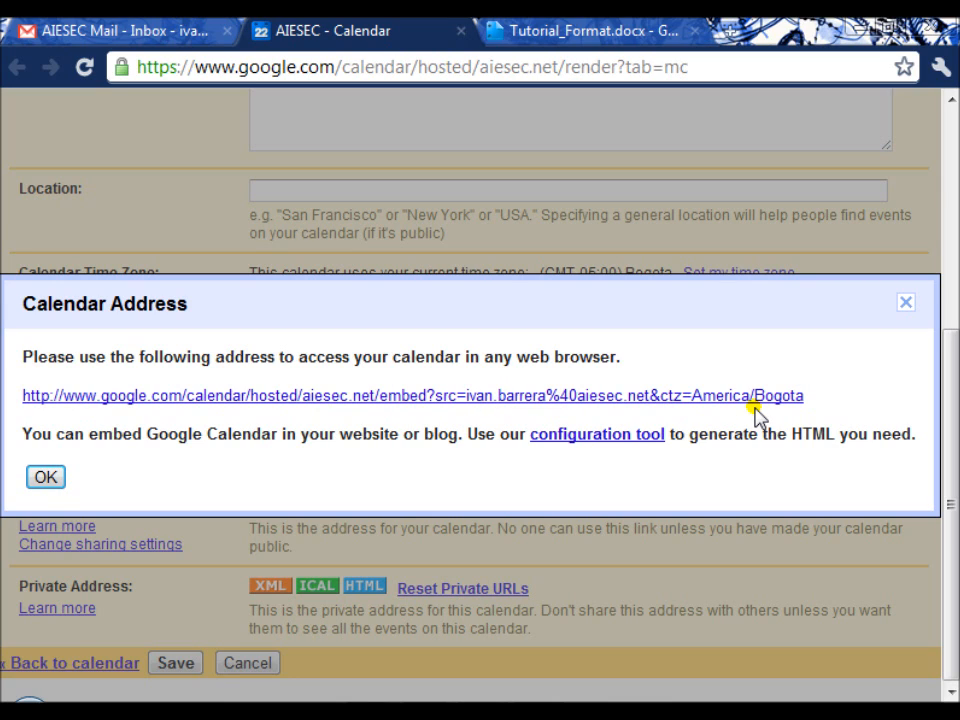
left_click(905, 302)
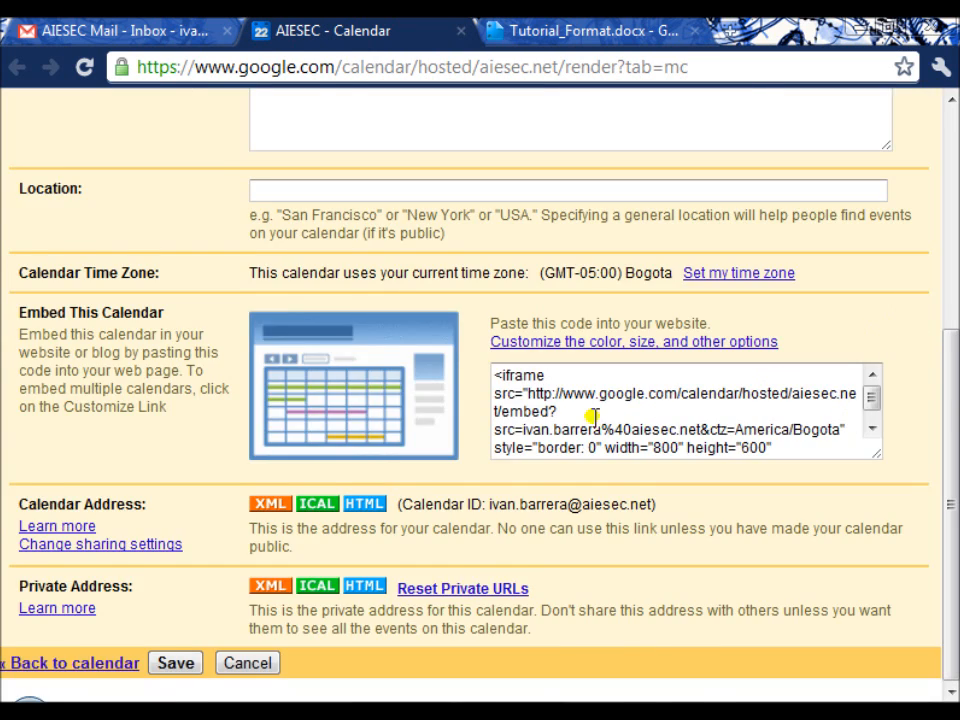
scroll(570, 420, "up", 5)
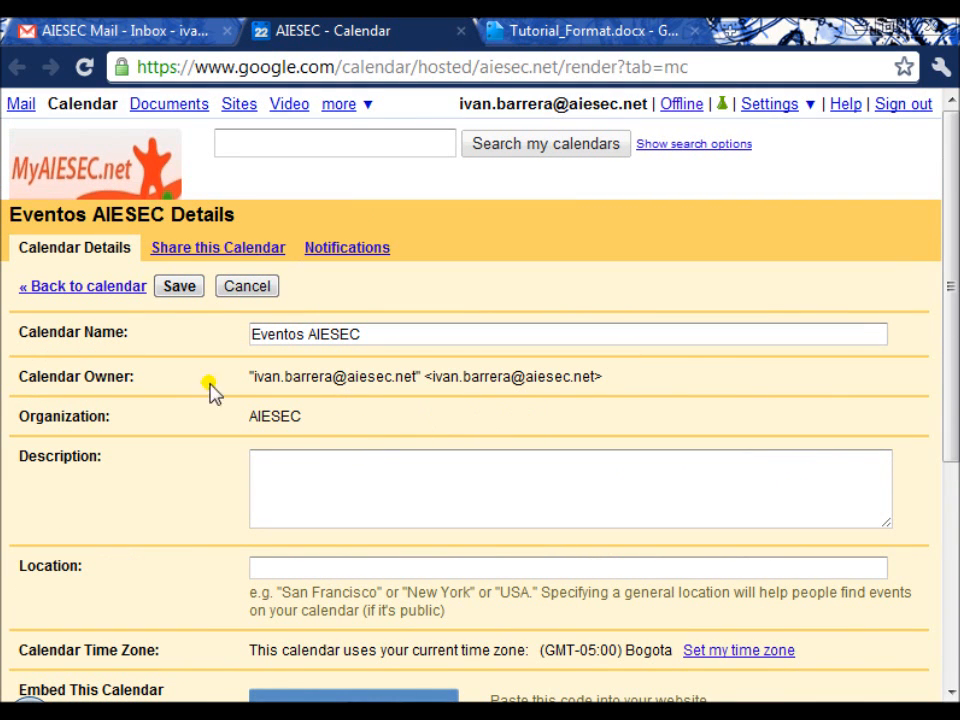
left_click(180, 288)
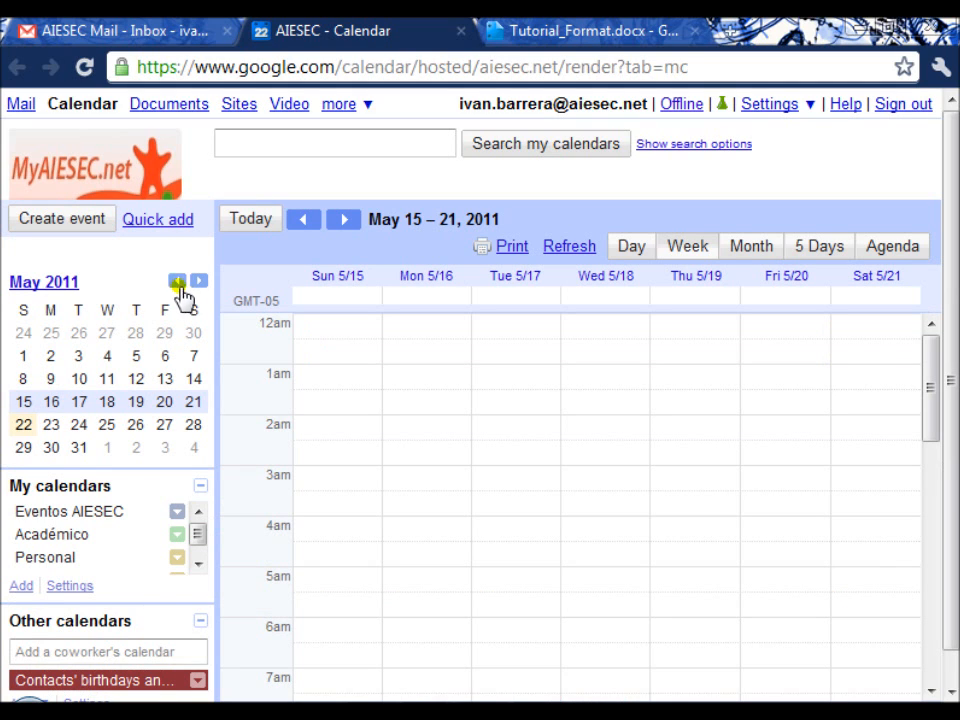
- Open the print preview of the May 15 – 21, 2011 week, look over its font size, orientation and colour options, and close it
left_click(455, 610)
left_click(508, 246)
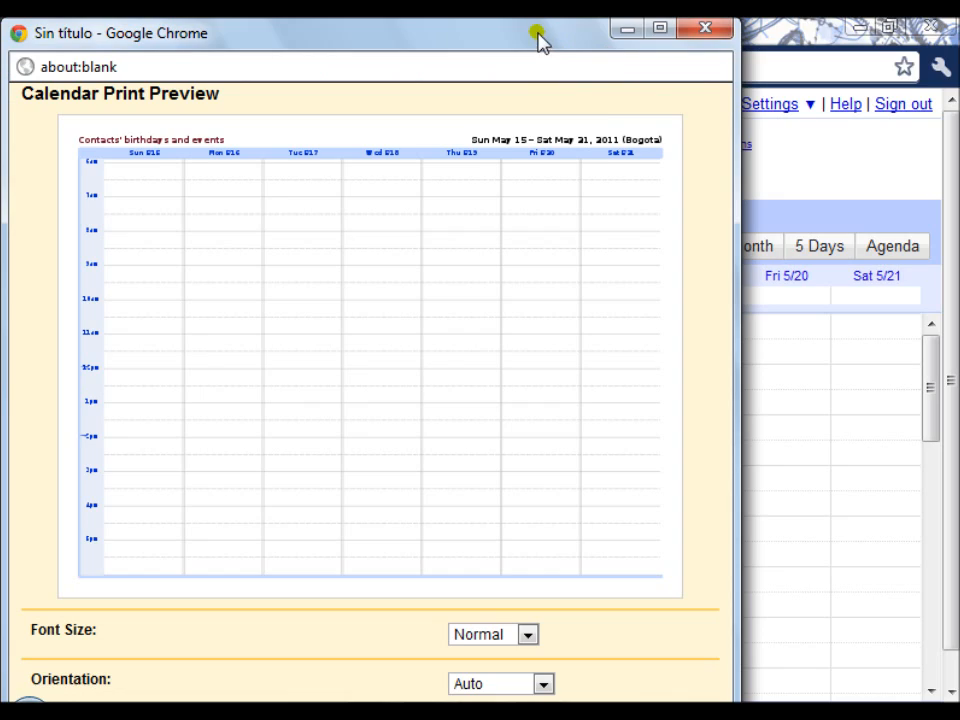
double_click(536, 34)
scroll(560, 165, "down", 3)
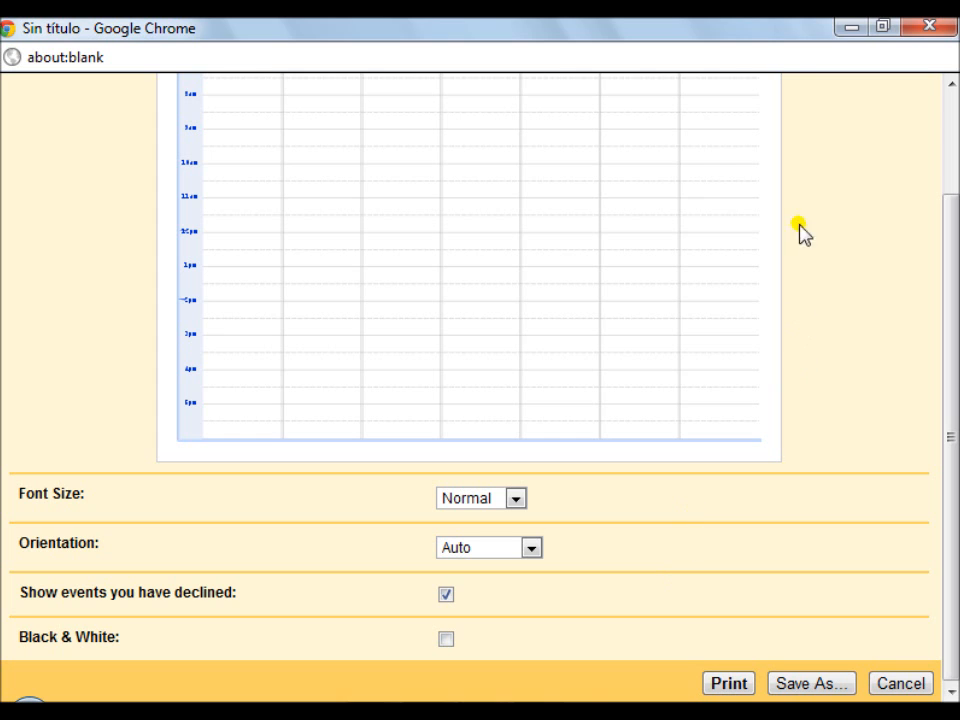
left_click(928, 26)
scroll(495, 400, "down", 3)
scroll(485, 420, "up", 3)
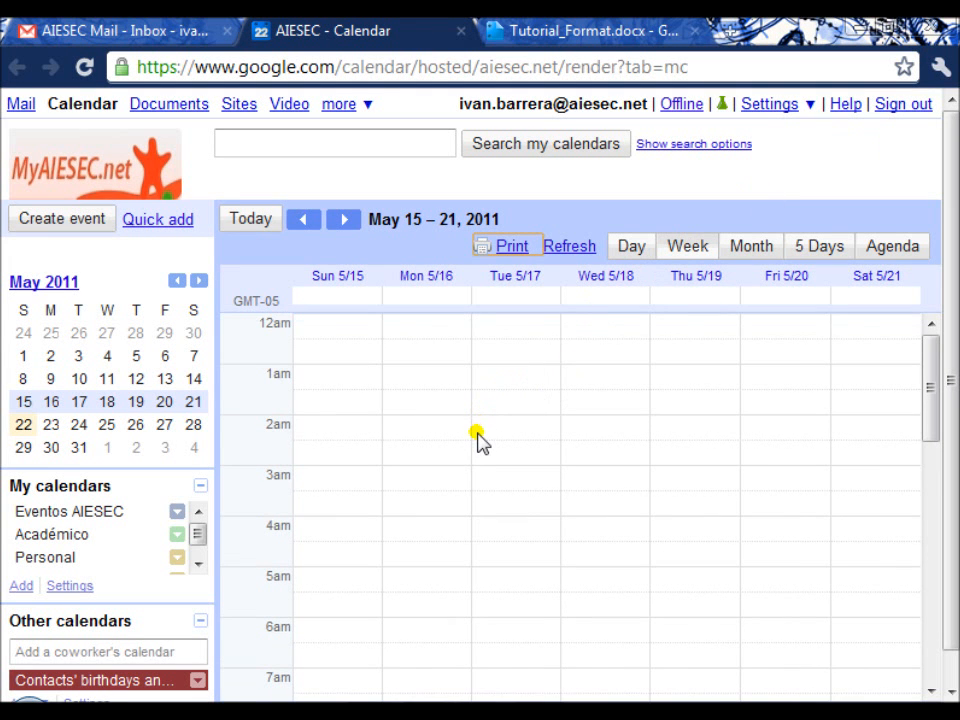